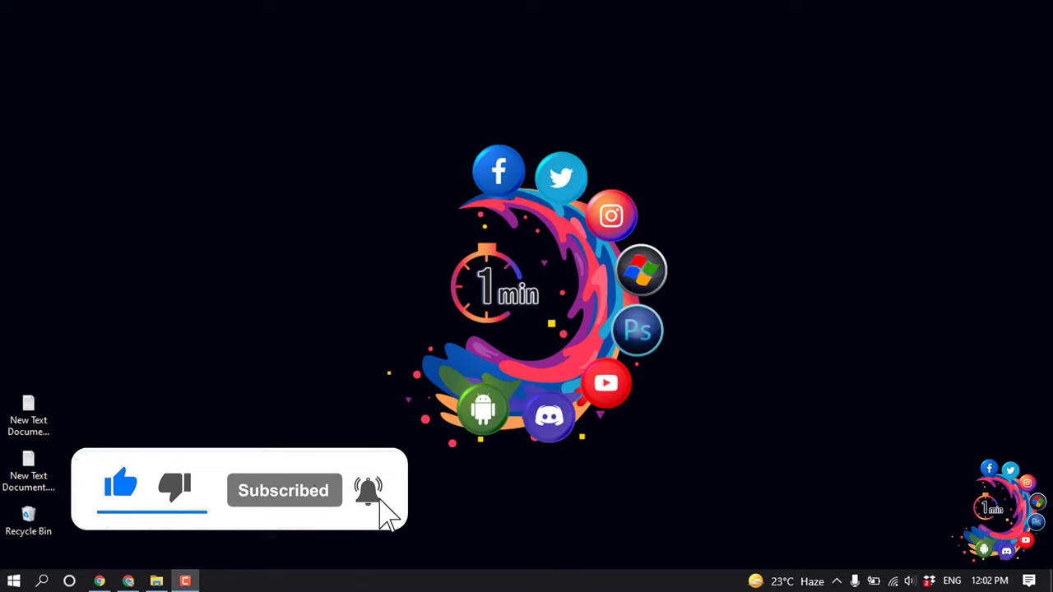
Step: Load elfsight.com in a new Chrome tab next to the WordPress dashboard
left_click(126, 581)
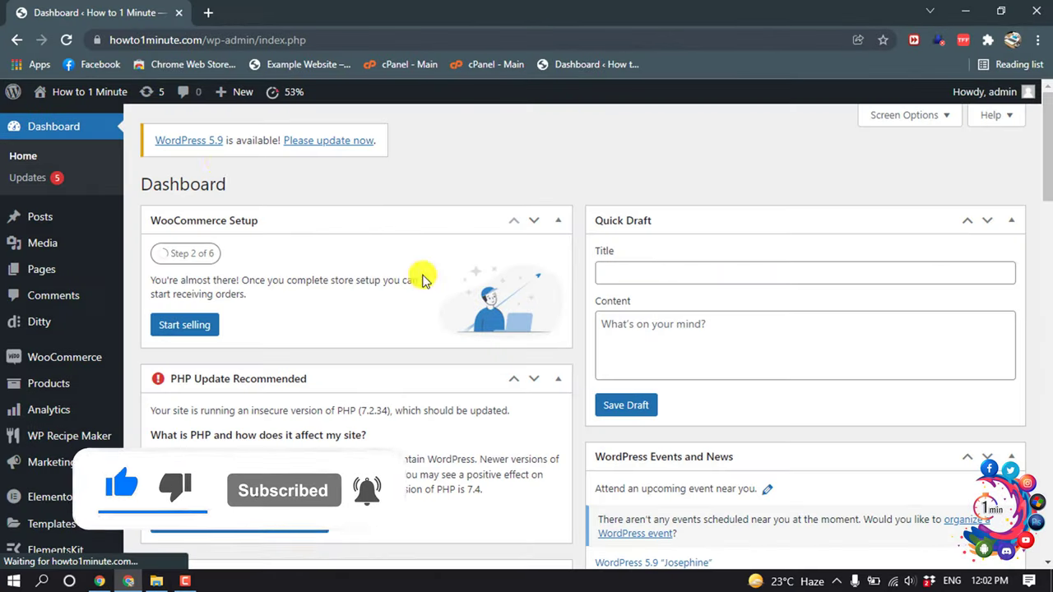
left_click(208, 13)
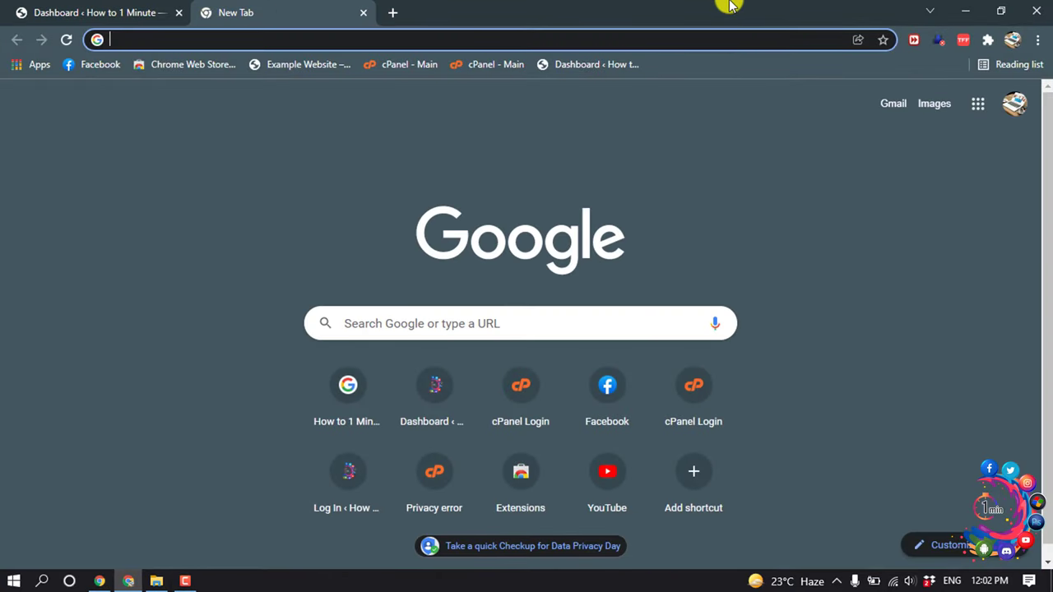
type("elf")
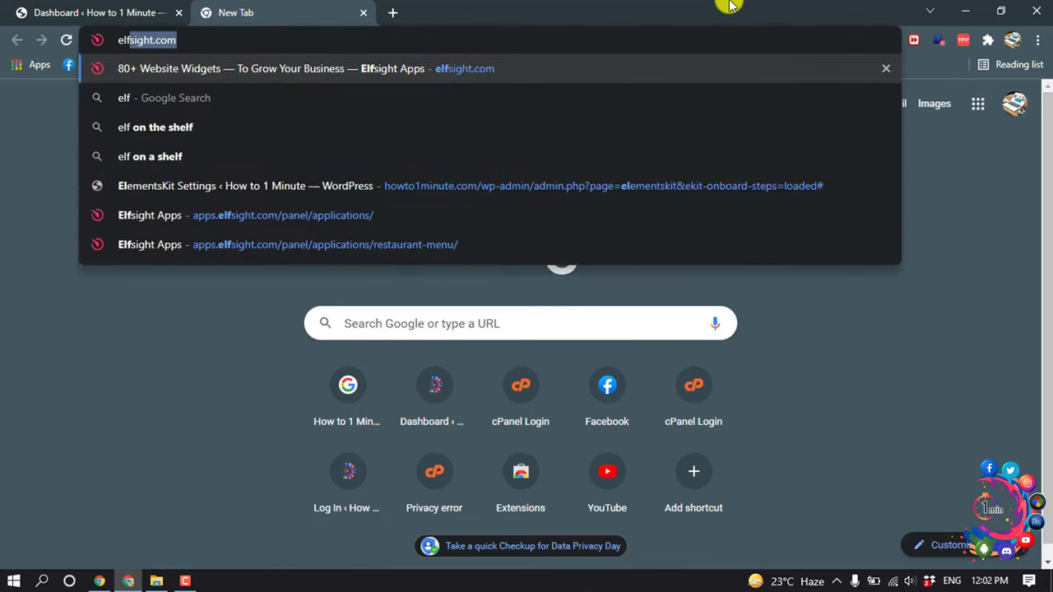
key("Return")
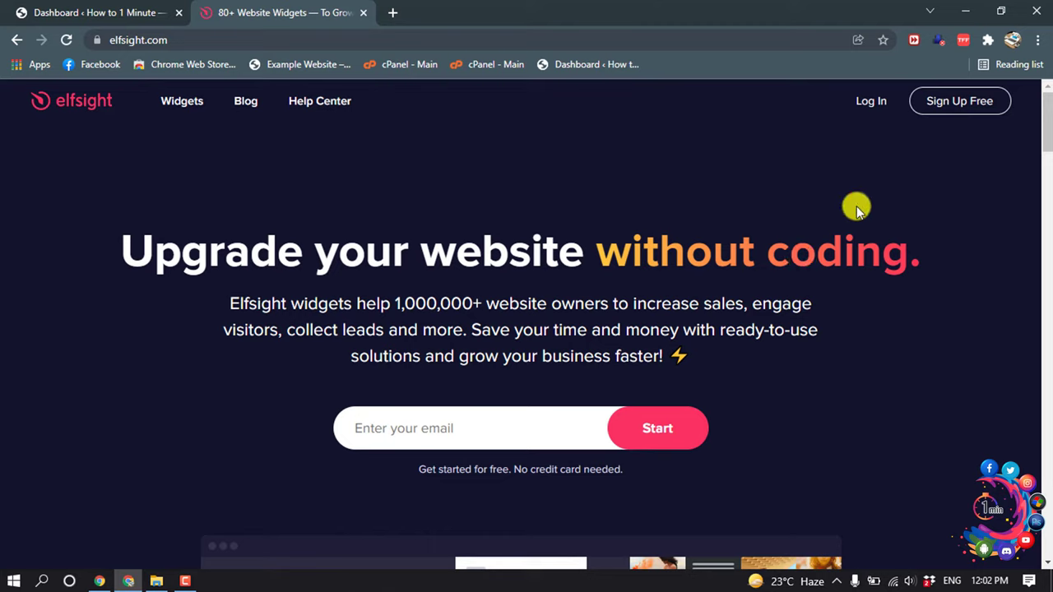
Step: Log in to Elfsight, search applications for 'background' and pick Background Music
left_click(870, 102)
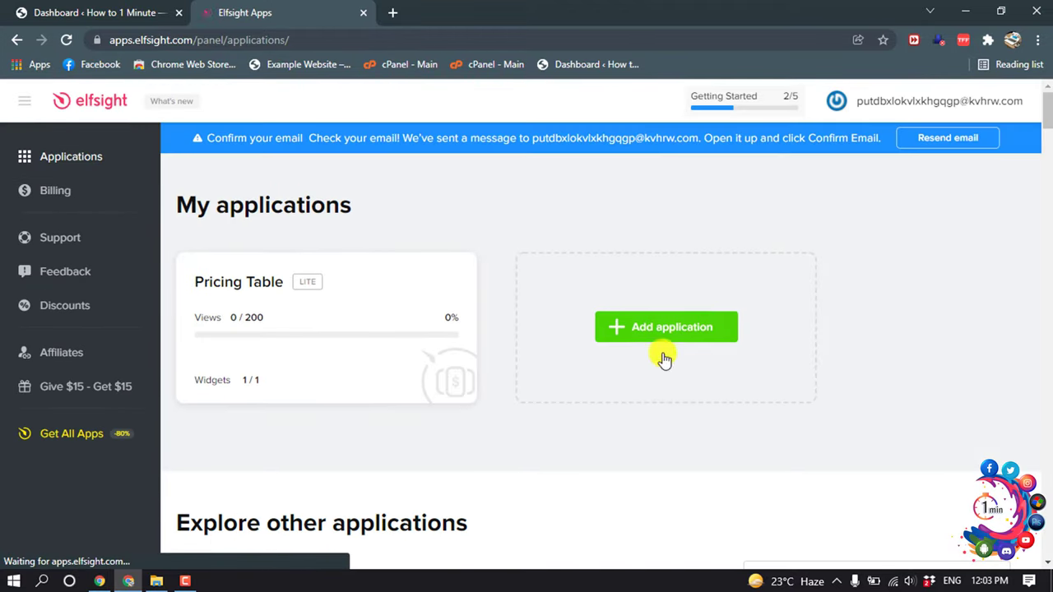
scroll(649, 334, "down", 2)
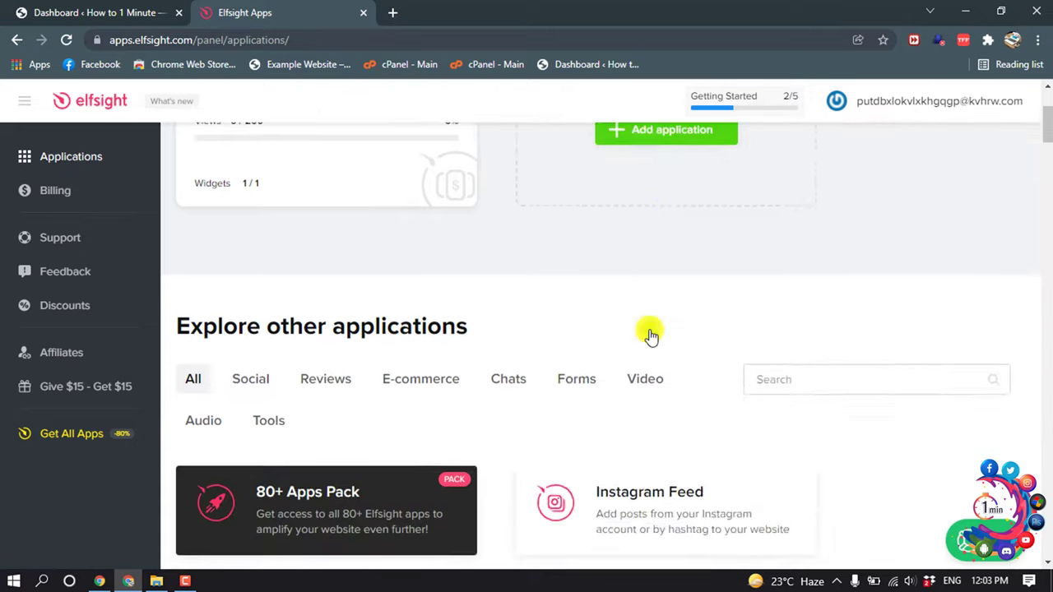
scroll(662, 320, "down", 2)
left_click(802, 185)
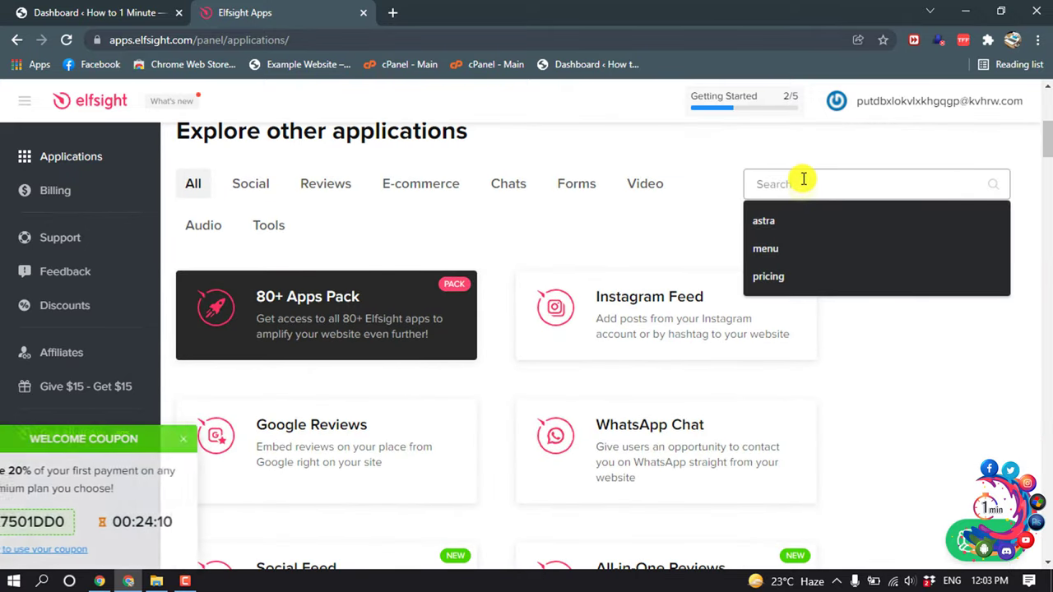
type("background")
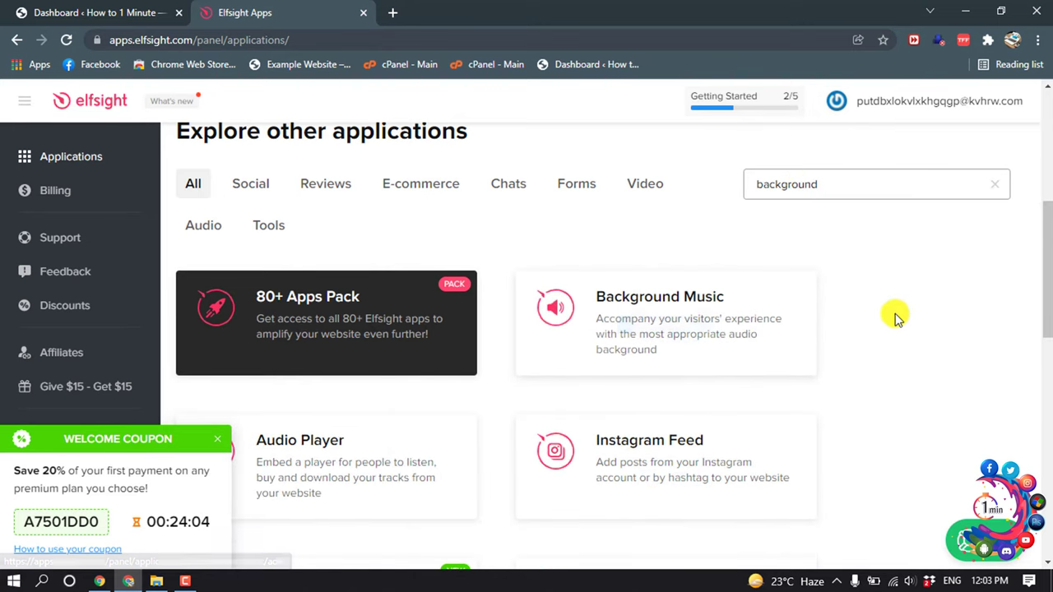
left_click(695, 330)
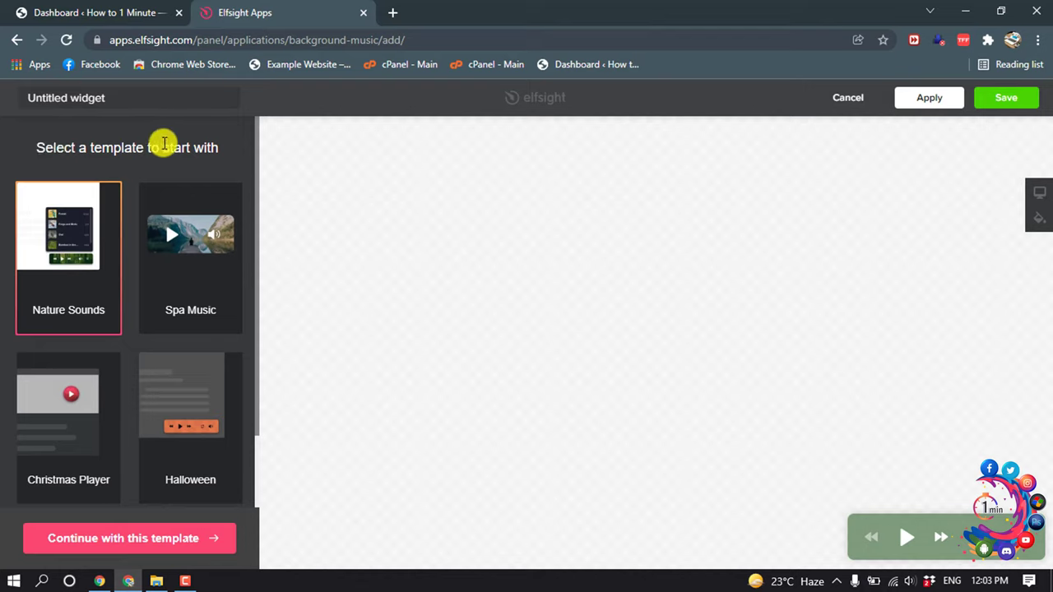
Step: Browse the template list and select the Halloween template
scroll(201, 255, "down", 3)
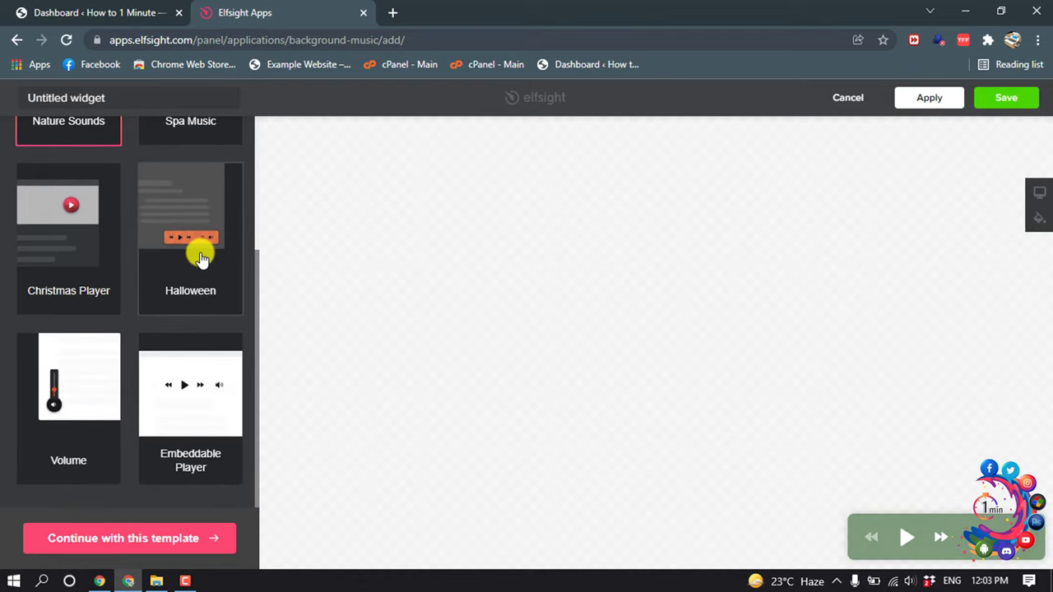
scroll(202, 257, "up", 3)
scroll(202, 256, "down", 3)
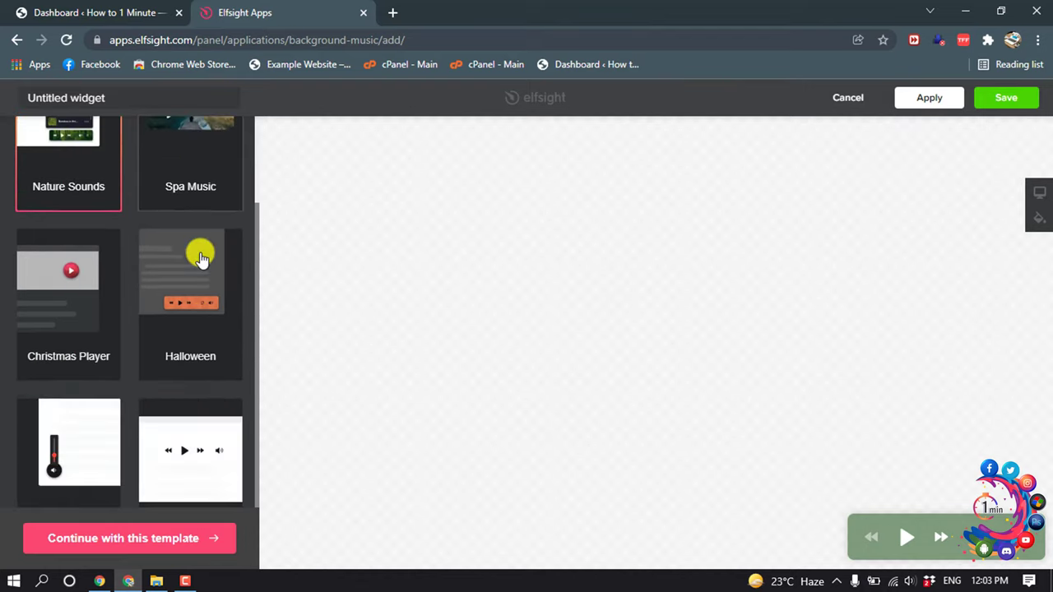
scroll(37, 459, "up", 3)
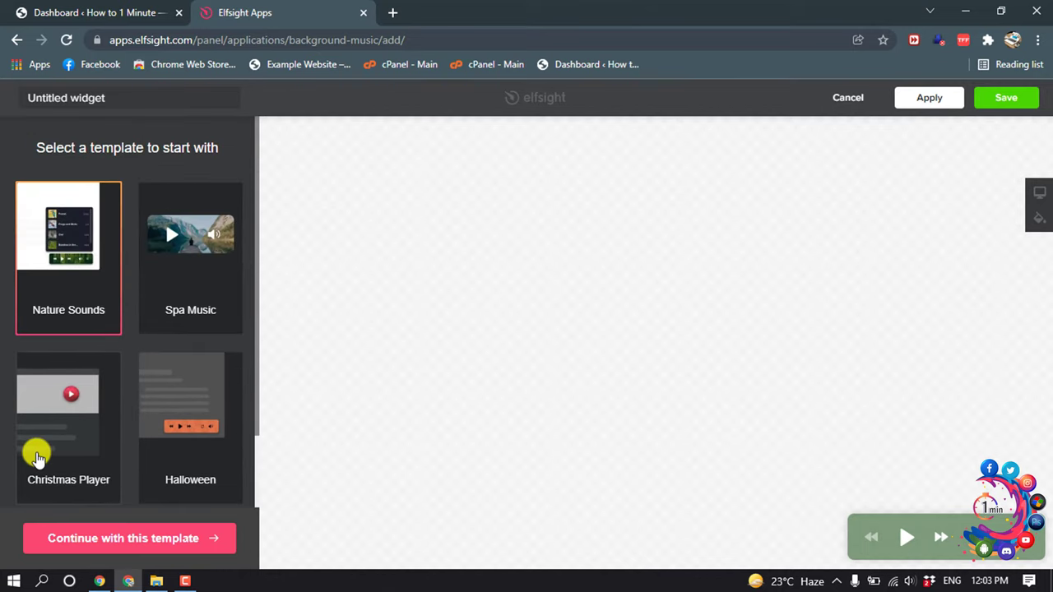
left_click(201, 382)
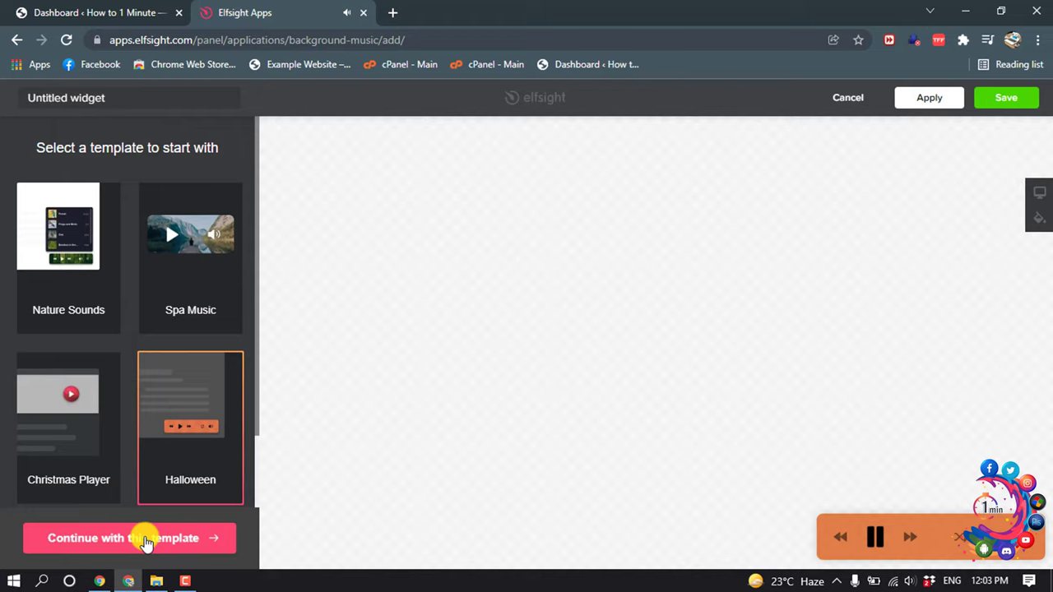
Step: Continue with the Halloween template, pause the preview music, and open the Screem track
left_click(142, 543)
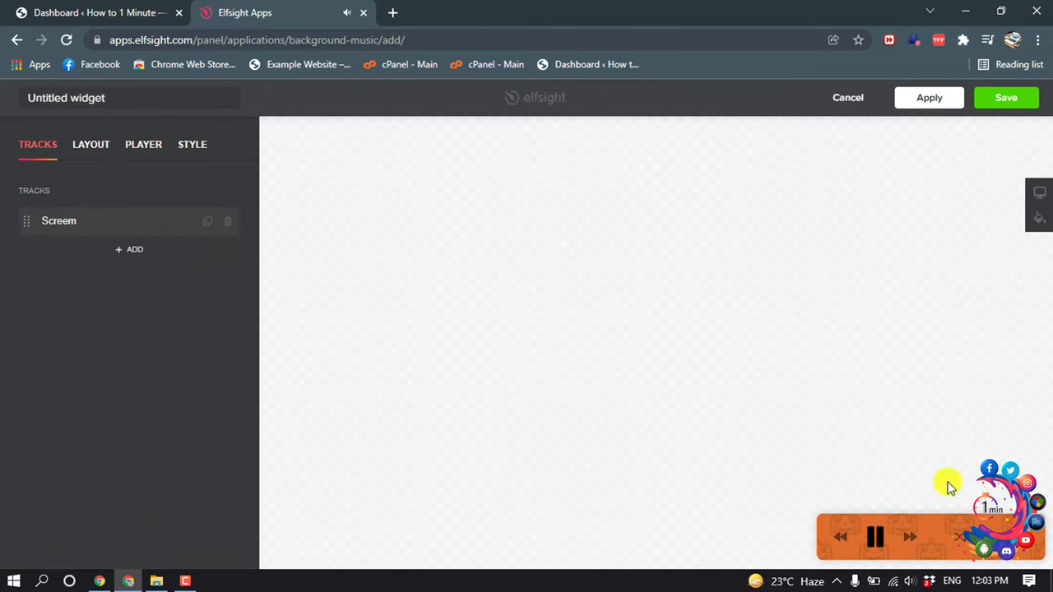
left_click(875, 539)
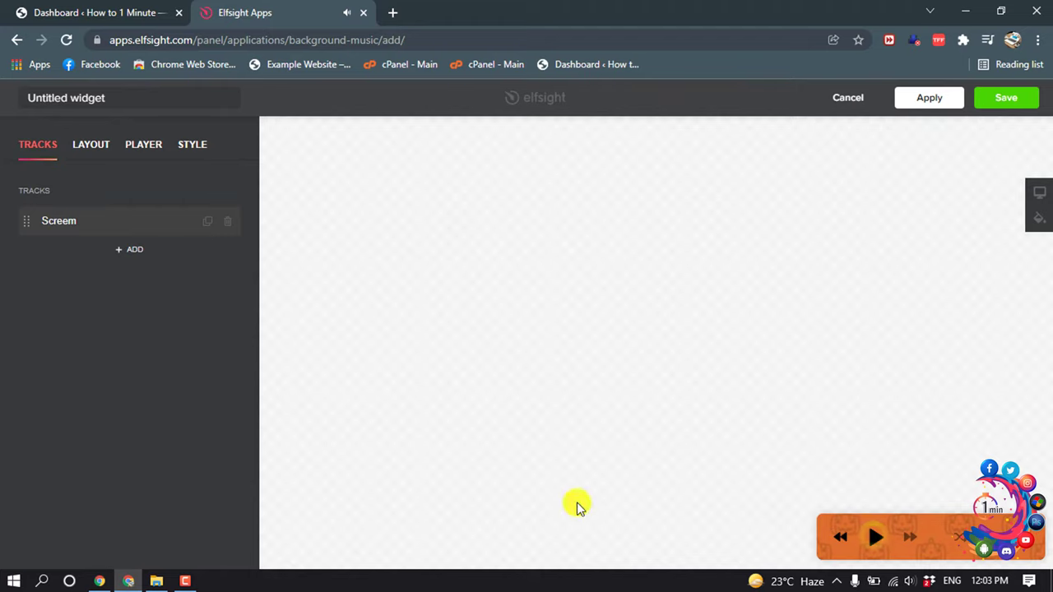
left_click(53, 224)
Step: Look at the File Manager's URL import, cancel it, and return to the unchanged track list
left_click(43, 220)
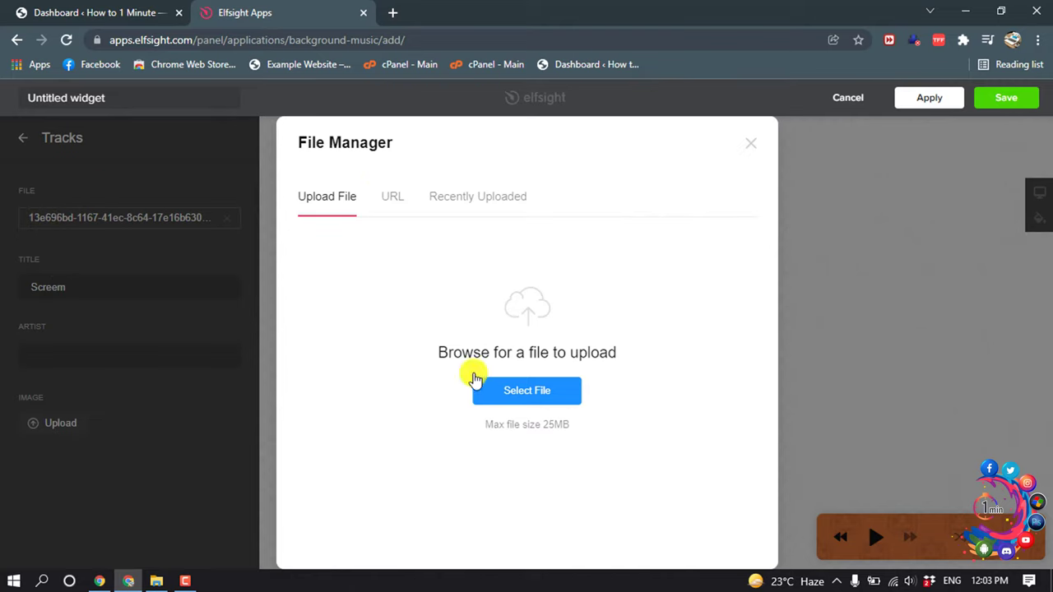
left_click(389, 192)
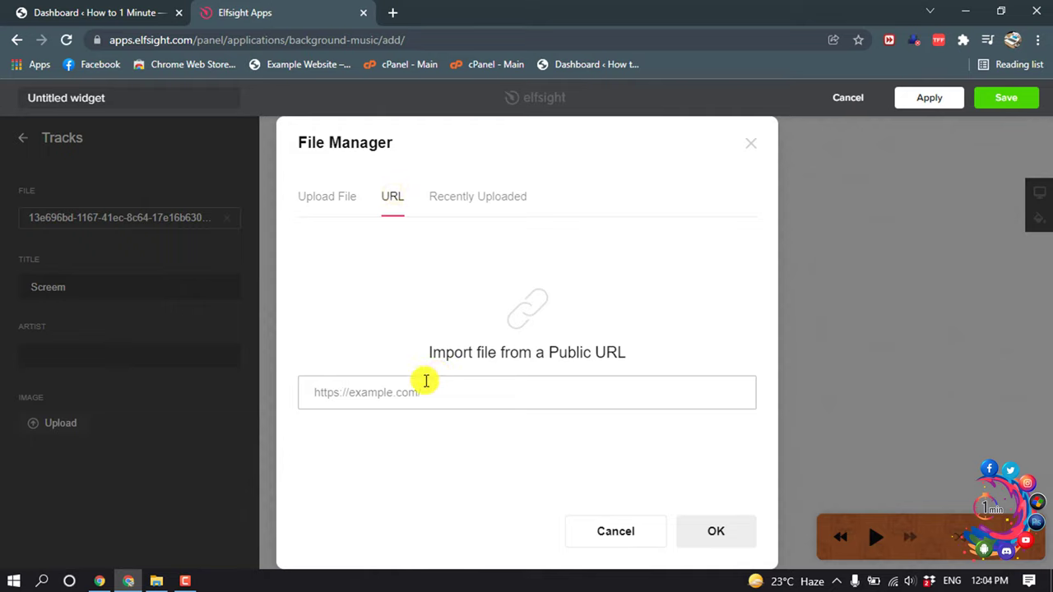
left_click(393, 407)
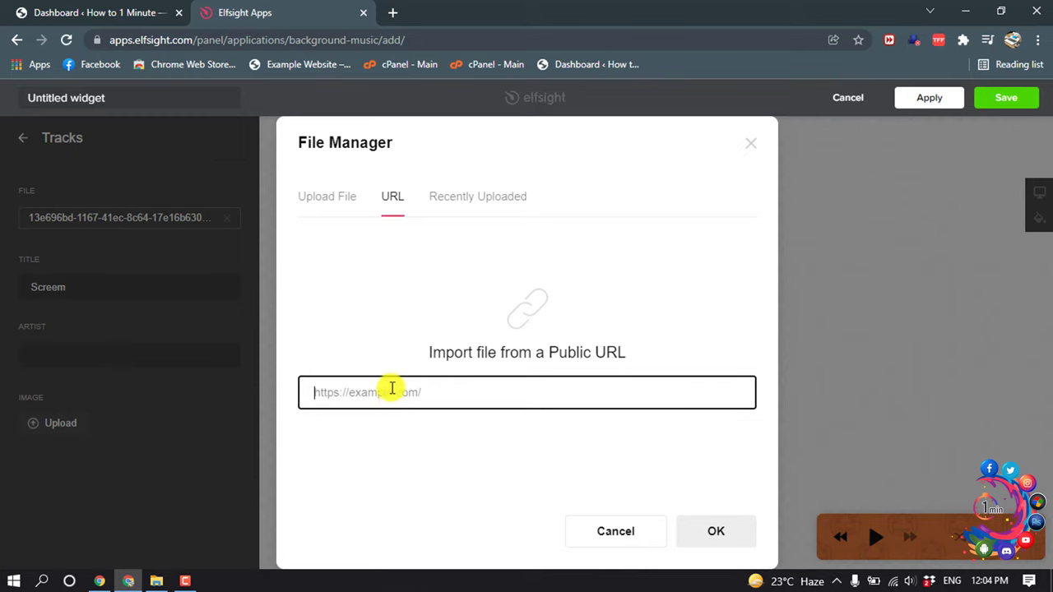
left_click(621, 531)
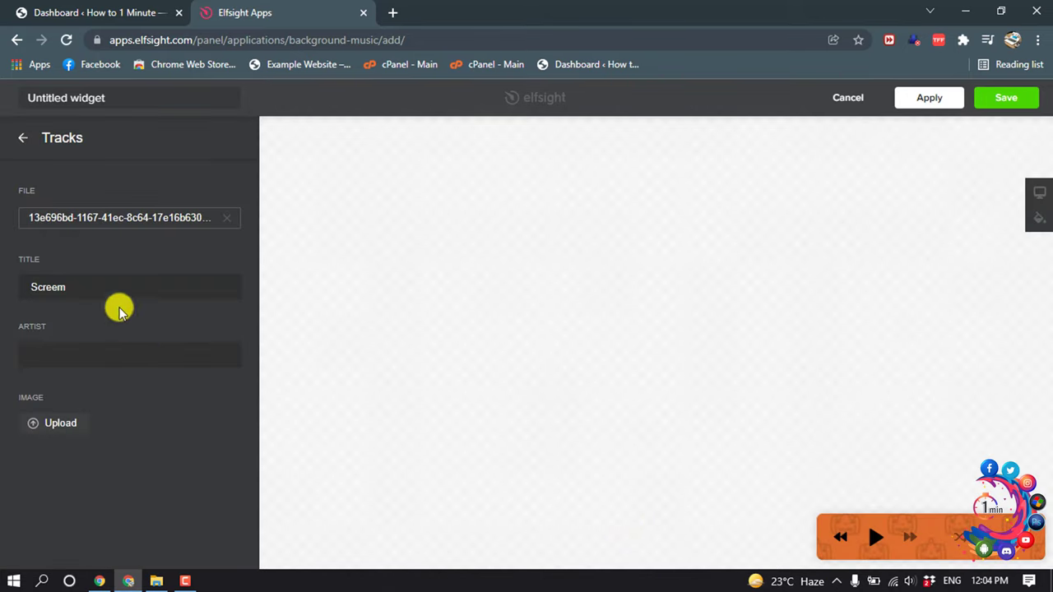
left_click_drag(127, 285, 2, 294)
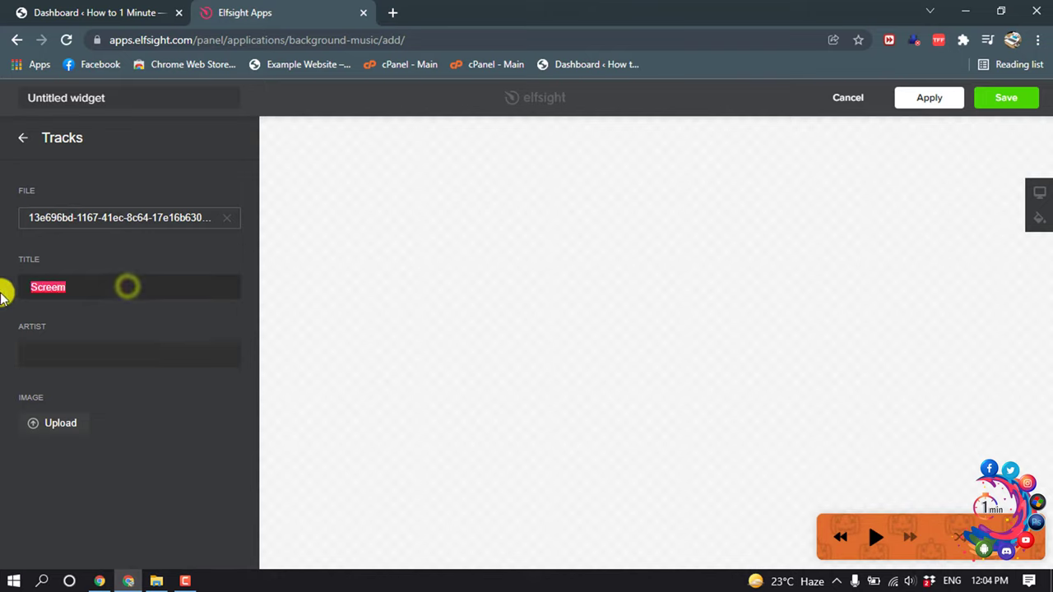
left_click(59, 358)
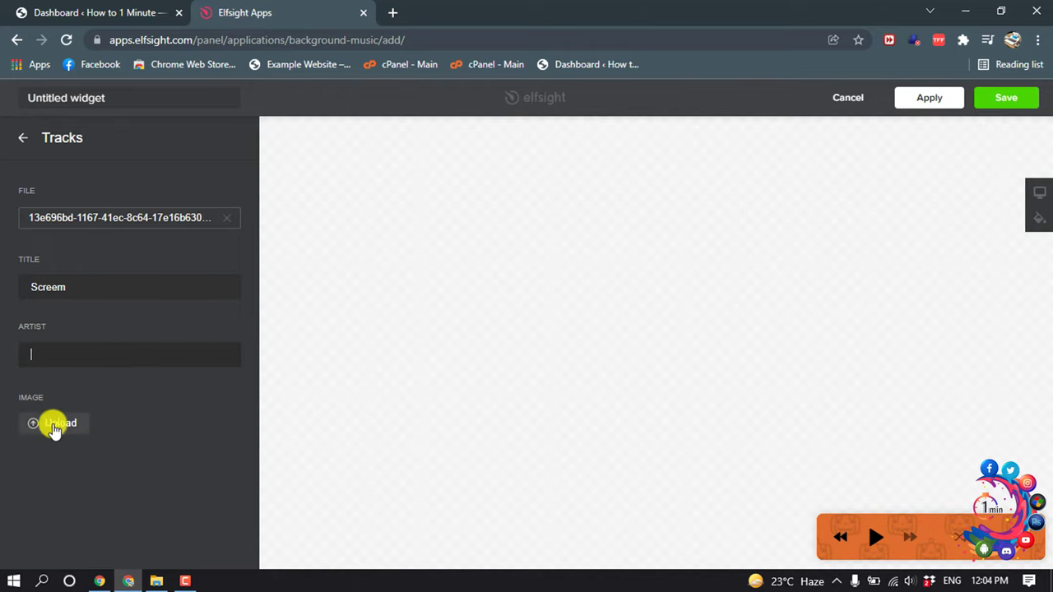
left_click(24, 135)
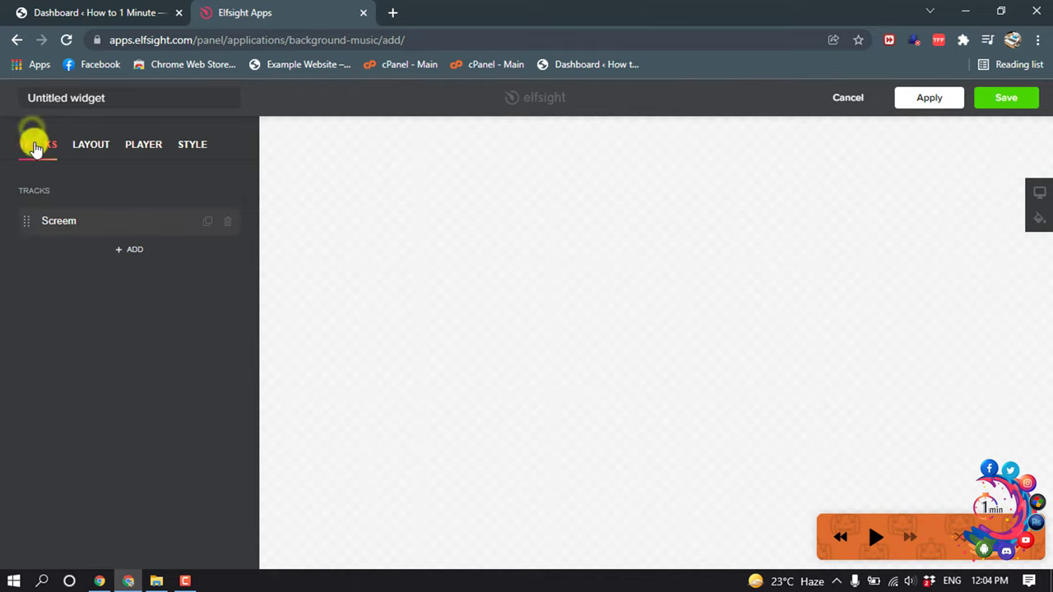
Step: Keep the Floating layout with the player positioned at Bottom Right
left_click(102, 140)
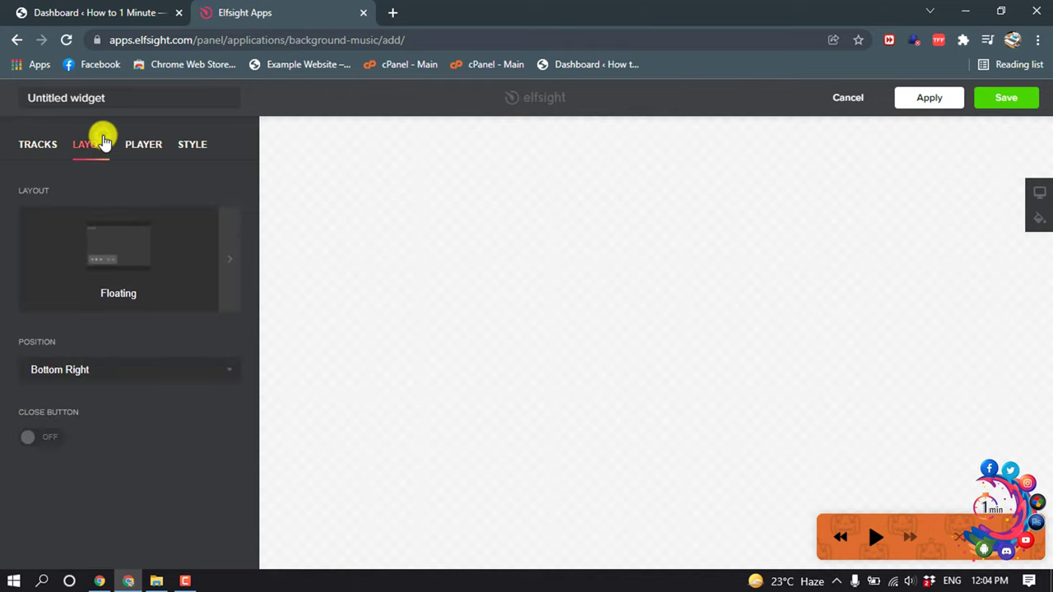
left_click(227, 253)
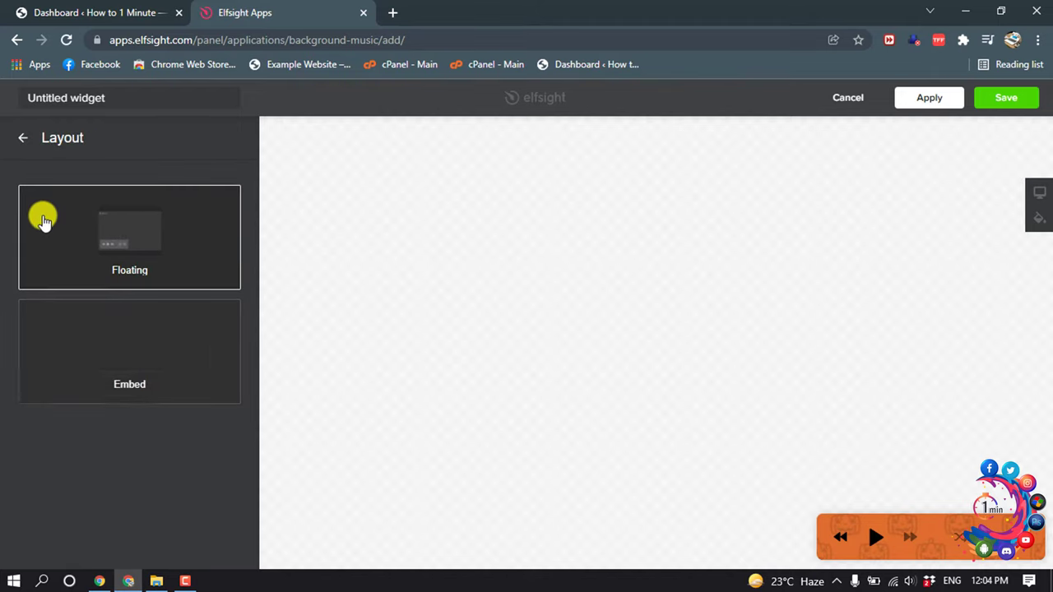
left_click(23, 139)
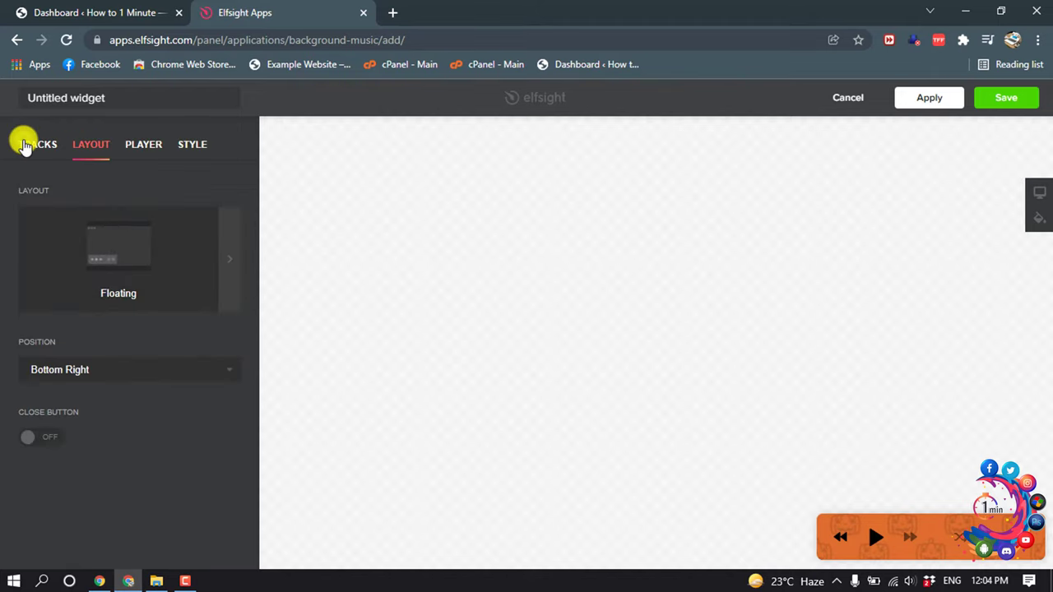
left_click(118, 377)
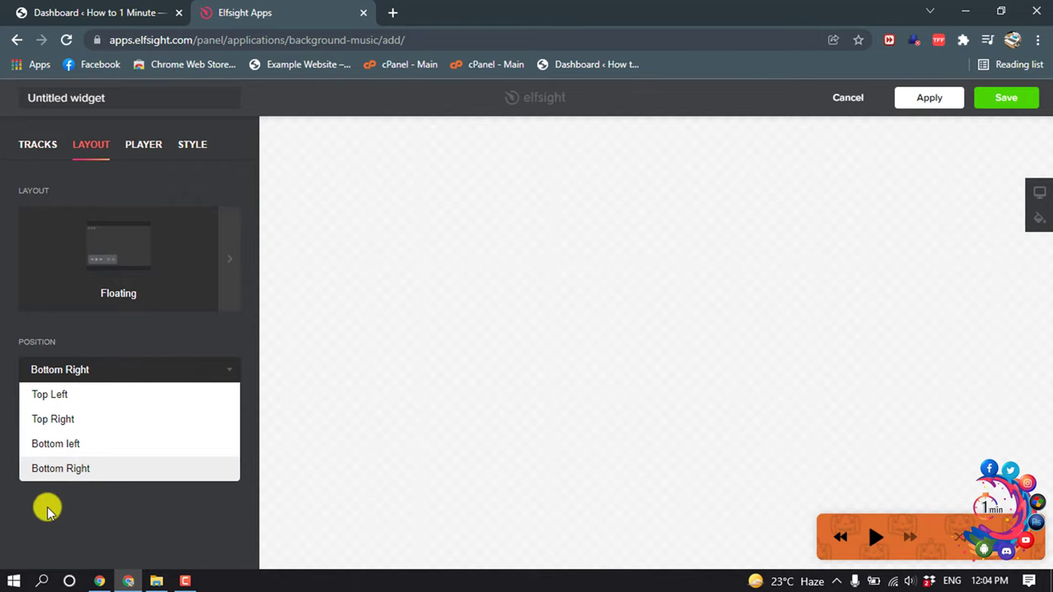
left_click(47, 395)
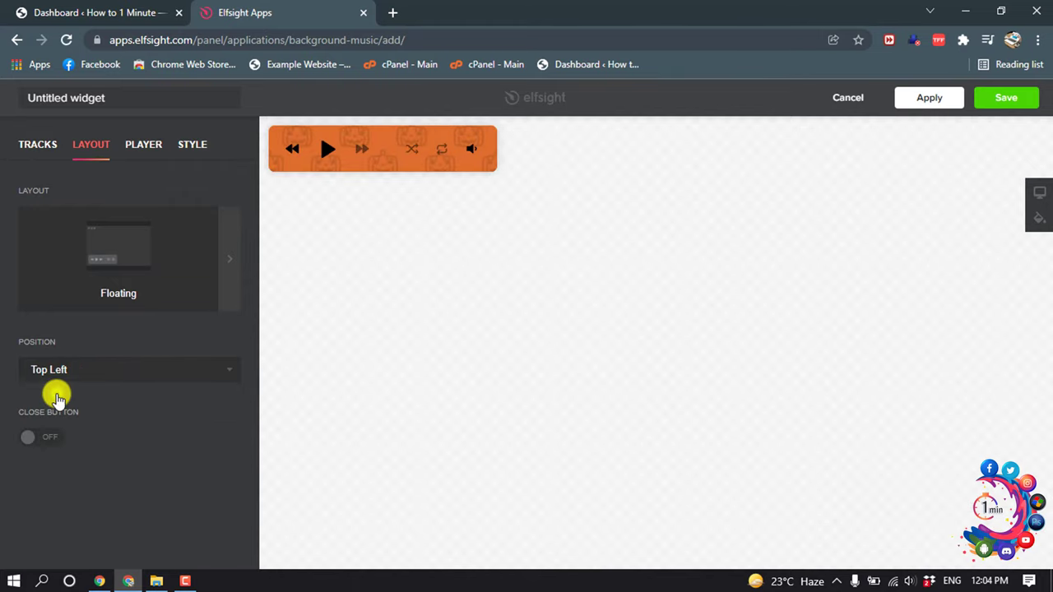
left_click(89, 371)
left_click(89, 468)
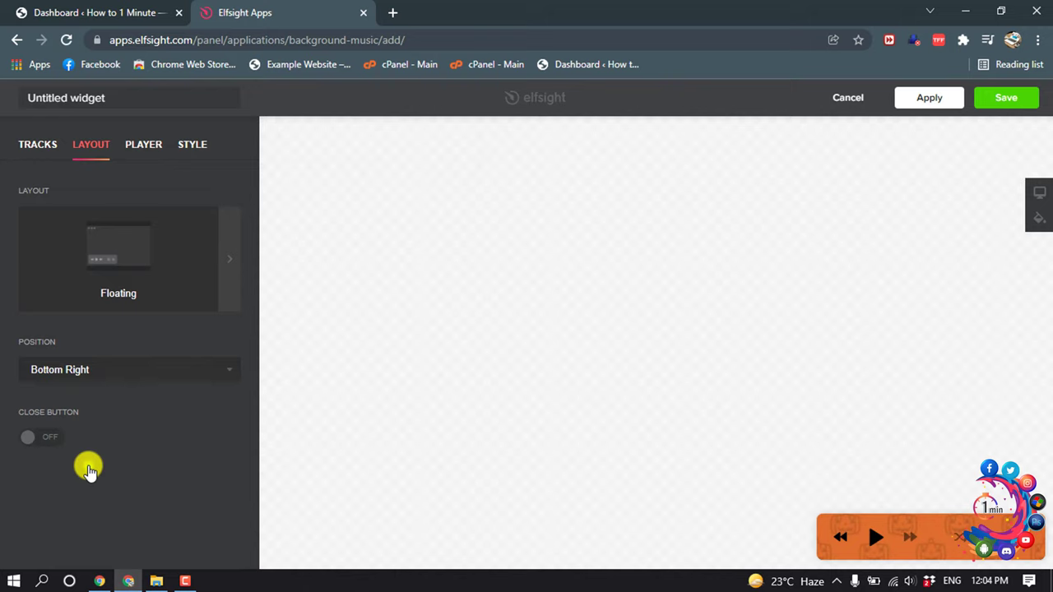
left_click(140, 146)
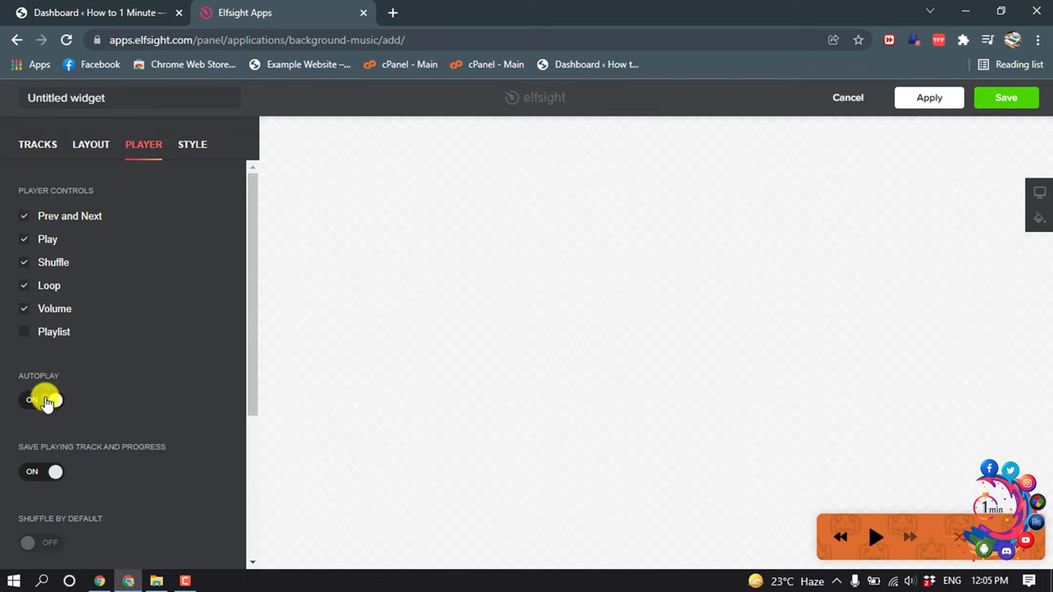
Step: Switch the player's Autoplay toggle off and review the other player options
left_click(47, 401)
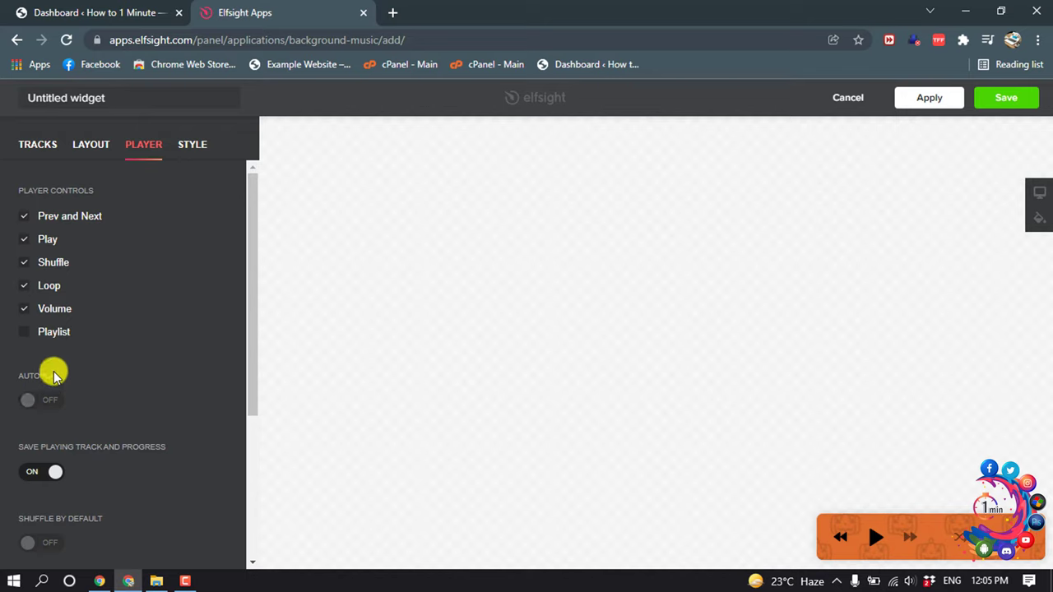
scroll(53, 374, "down", 3)
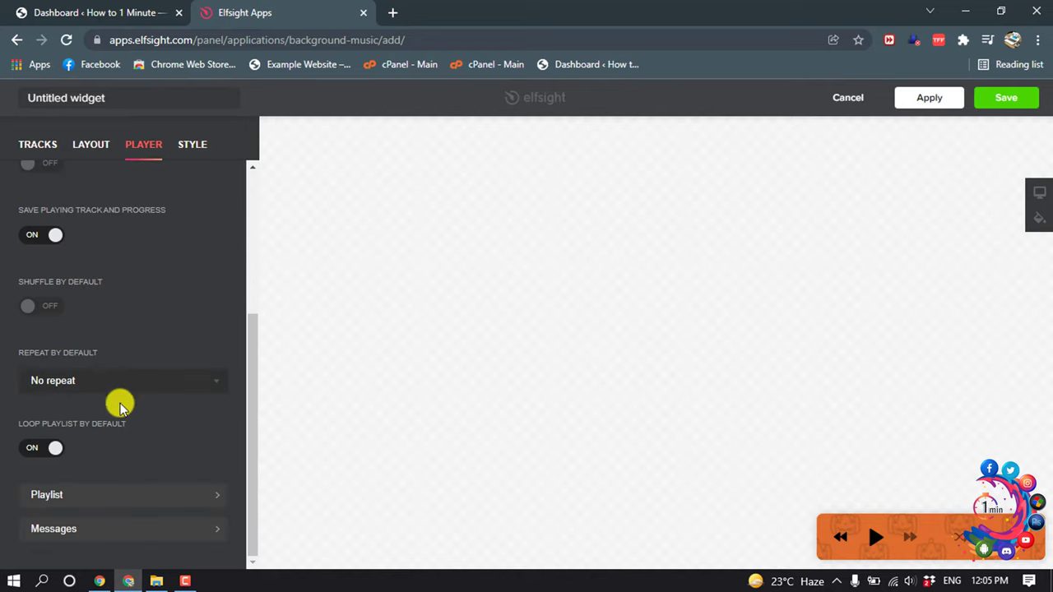
scroll(89, 301, "up", 1)
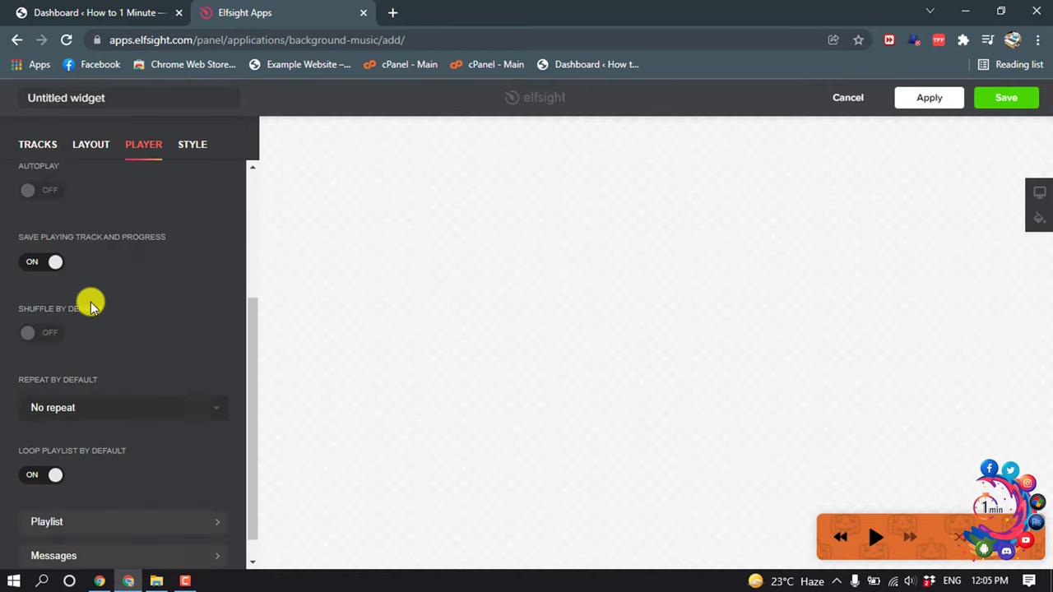
scroll(60, 354, "up", 2)
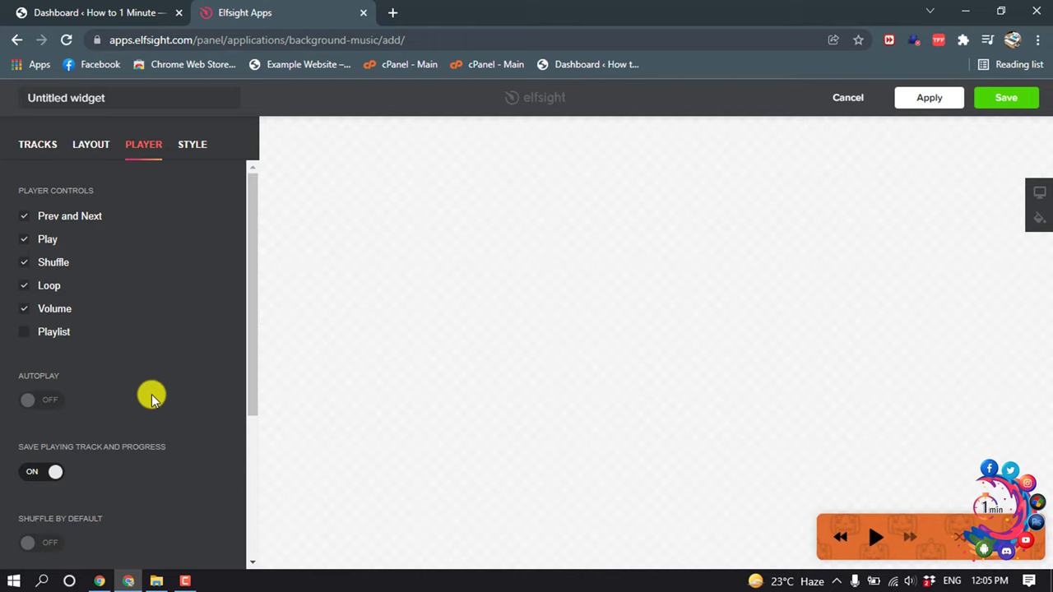
Step: Change the Background Image Overlay Color from orange to teal in the Style settings
left_click(202, 150)
scroll(82, 379, "down", 1)
scroll(49, 411, "up", 1)
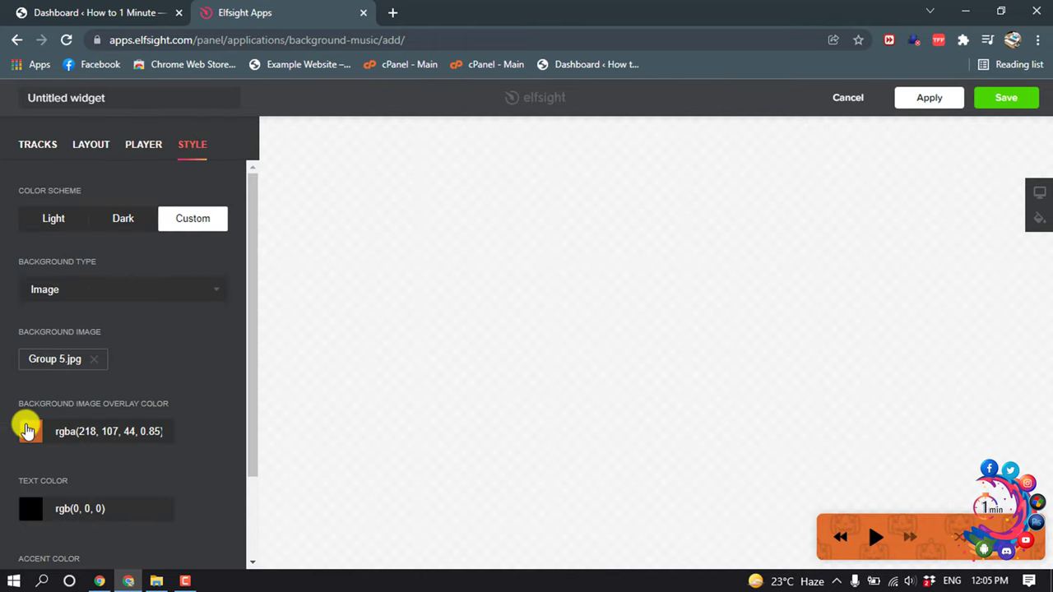
left_click(27, 429)
left_click_drag(144, 489, 146, 511)
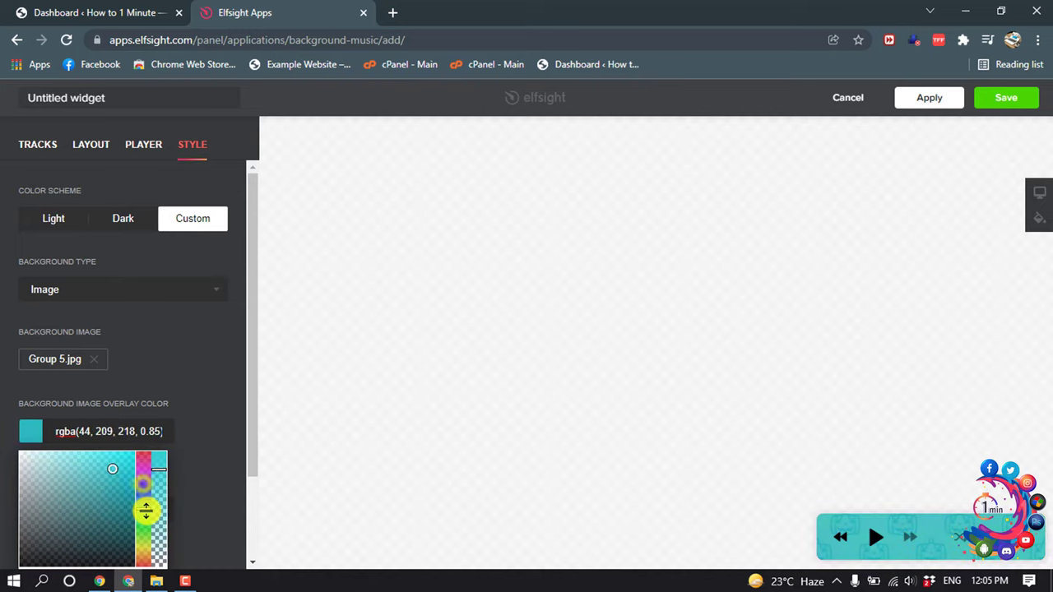
left_click(185, 337)
Step: Keep Image as the Background Type and save the widget
scroll(184, 338, "down", 1)
scroll(184, 337, "down", 1)
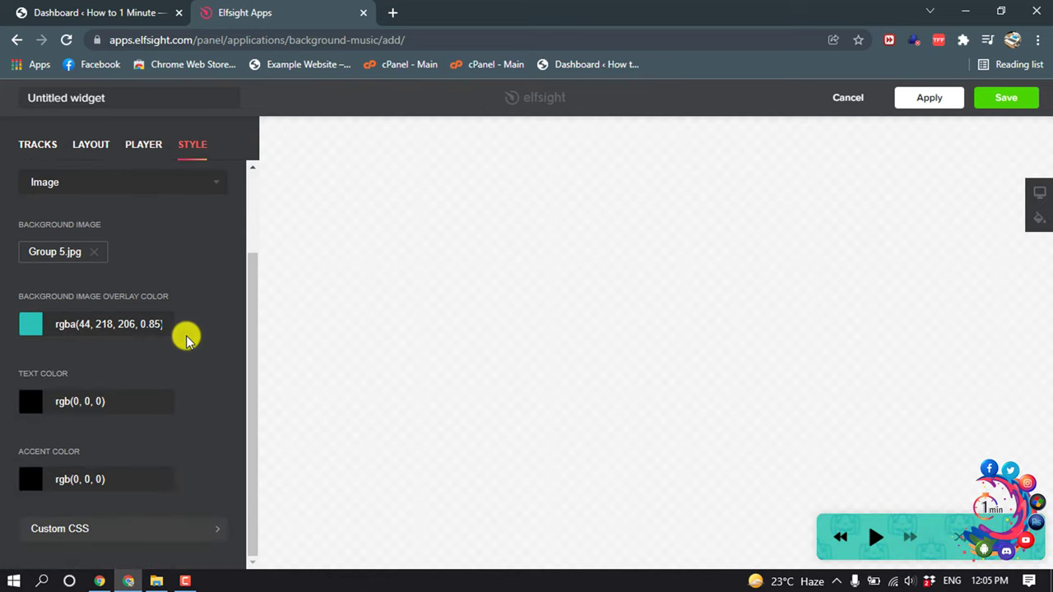
scroll(186, 339, "up", 1)
scroll(186, 339, "up", 1)
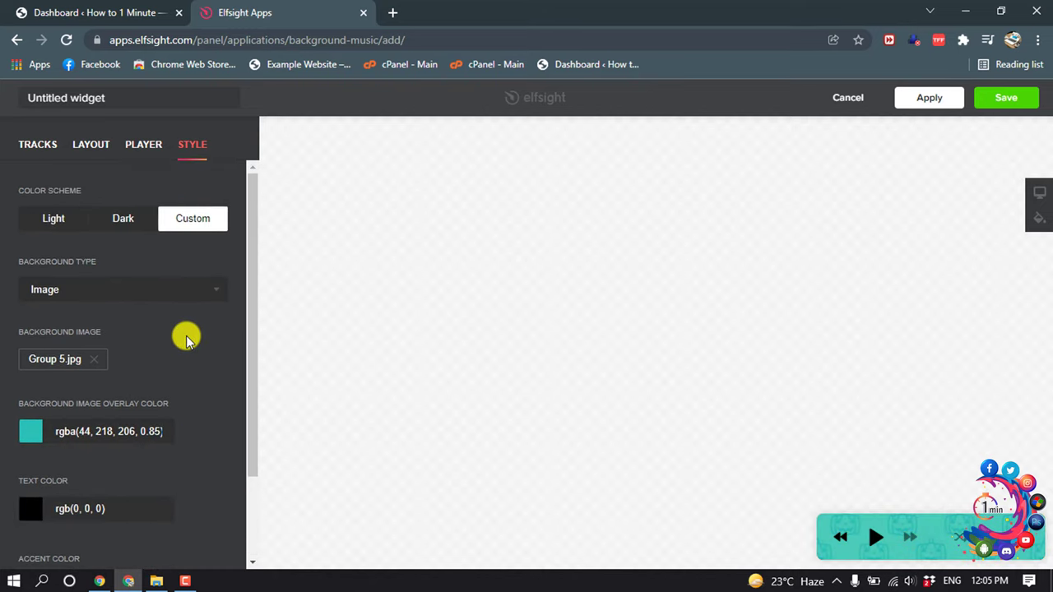
left_click(135, 292)
left_click(134, 286)
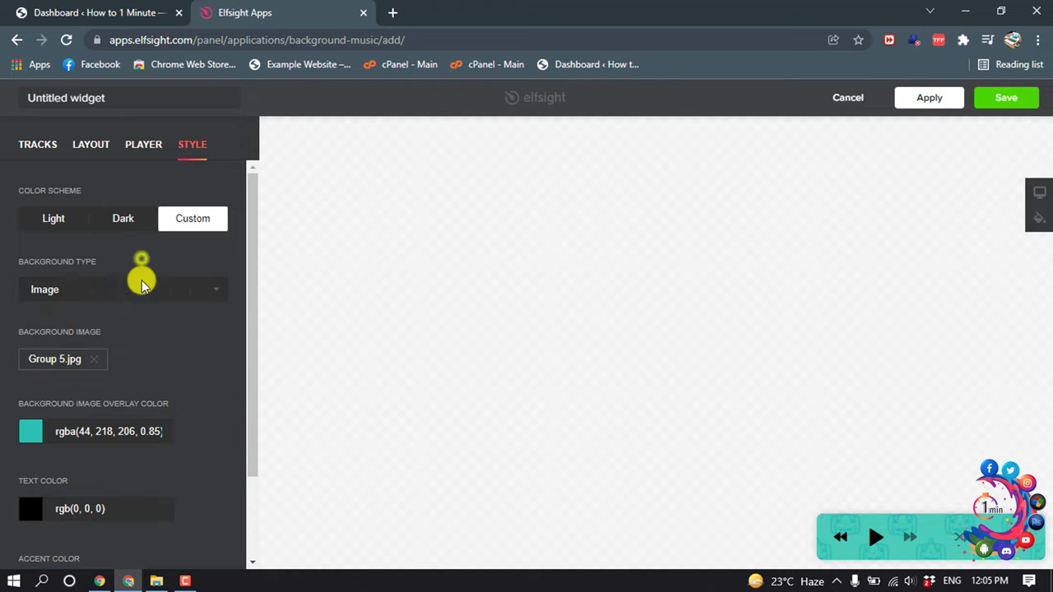
left_click(1007, 99)
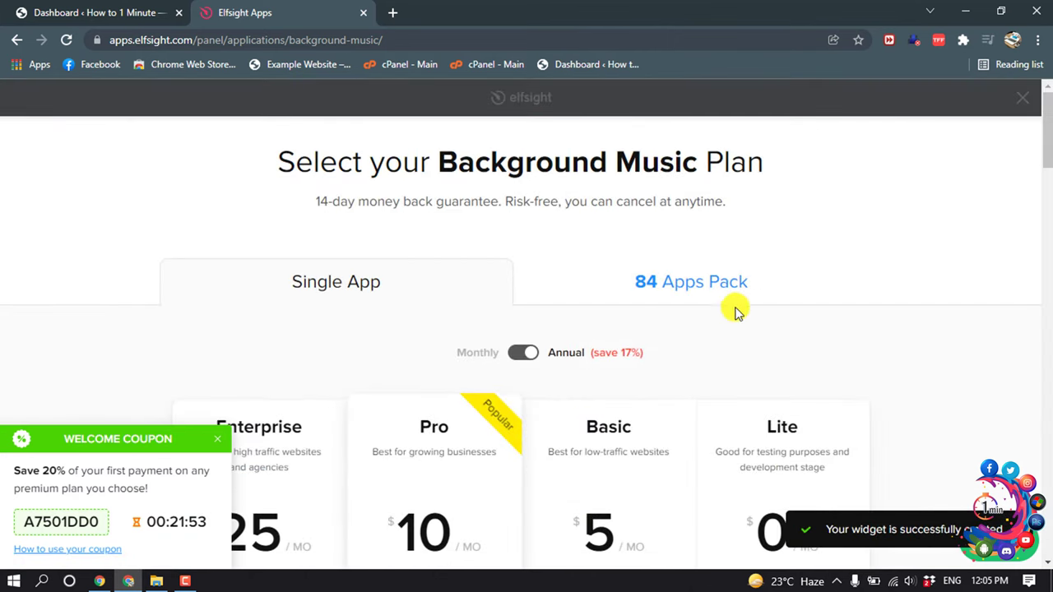
Step: Select the free Lite plan for the Background Music widget
scroll(740, 311, "down", 2)
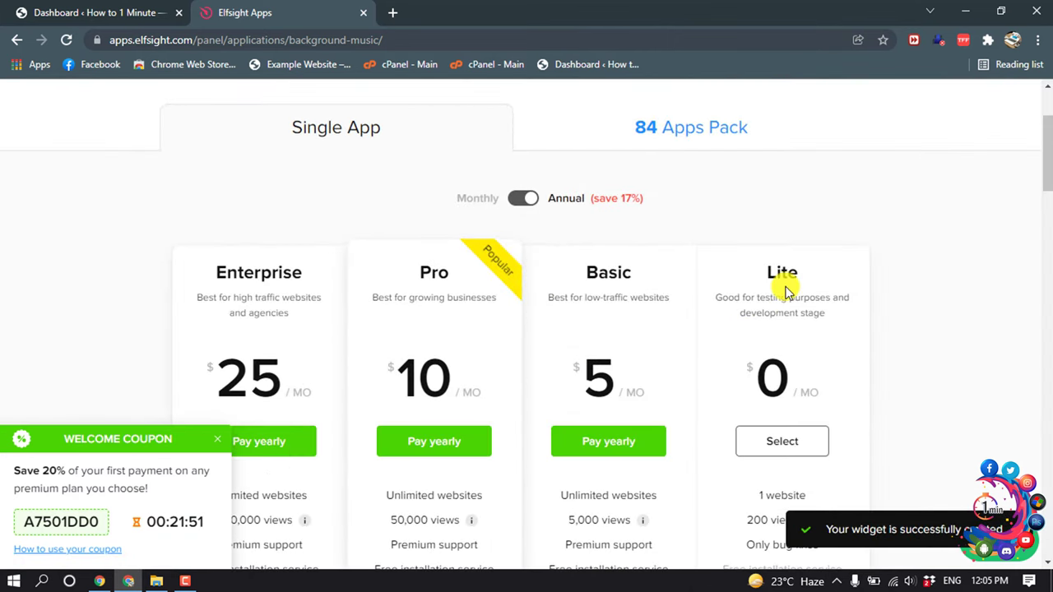
scroll(786, 292, "down", 1)
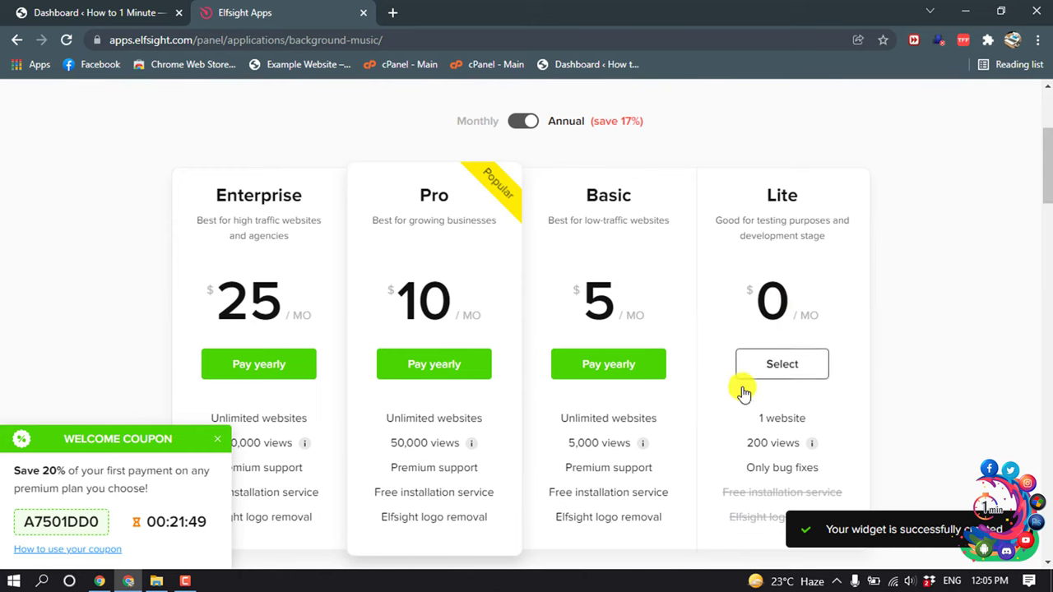
left_click(776, 372)
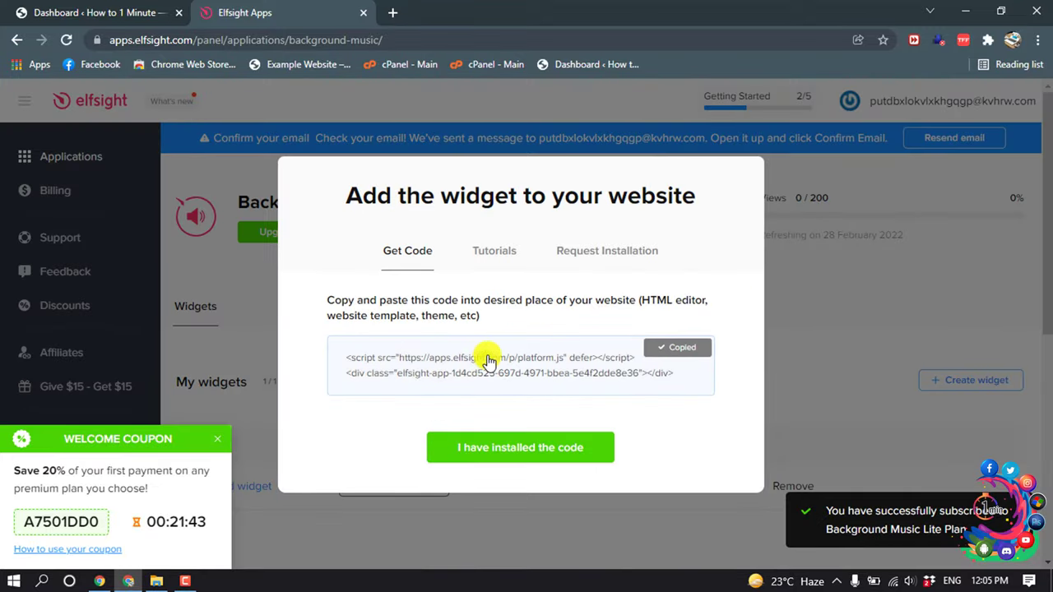
Step: Add a Custom HTML widget to the Footer on the WordPress Widgets page
left_click(24, 8)
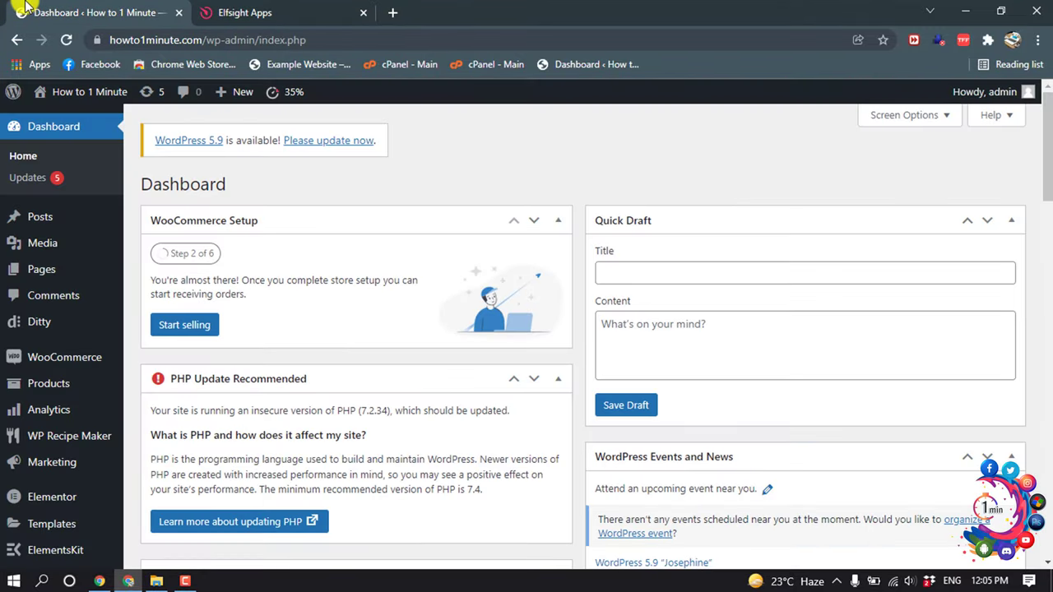
scroll(58, 284, "down", 5)
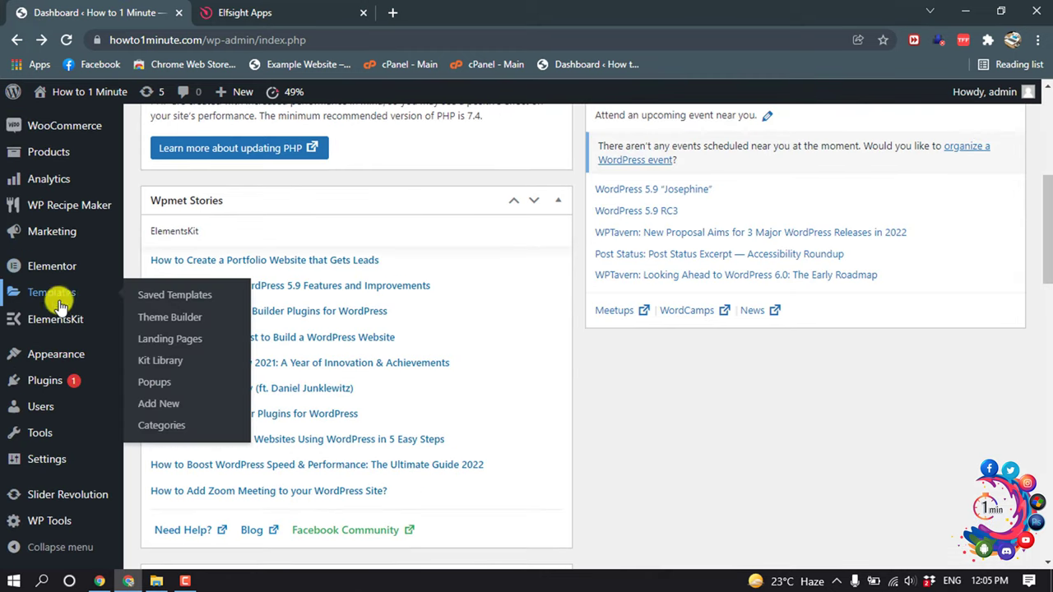
left_click(171, 403)
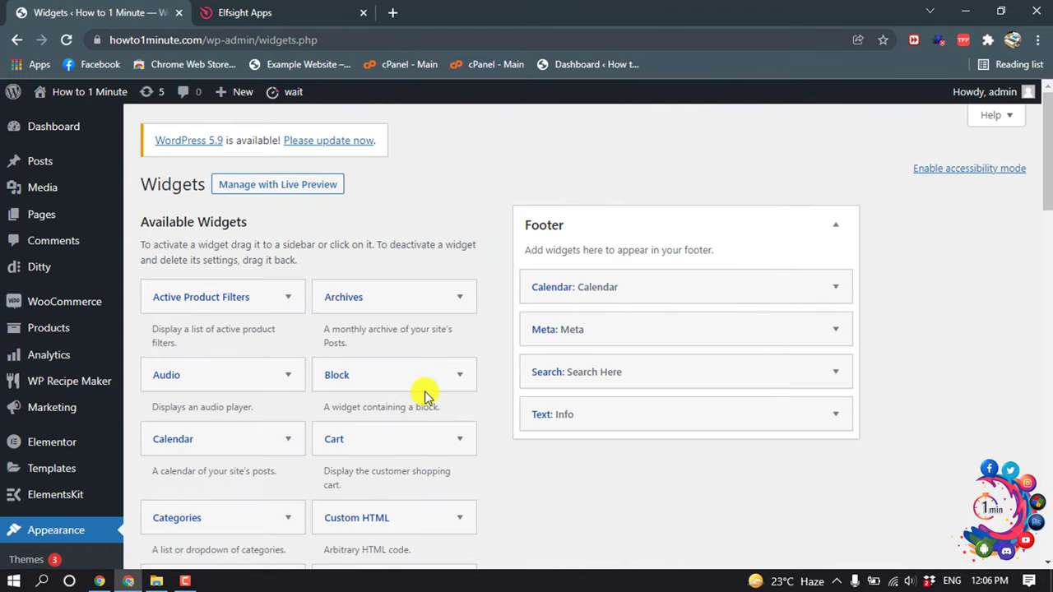
scroll(437, 345, "down", 1)
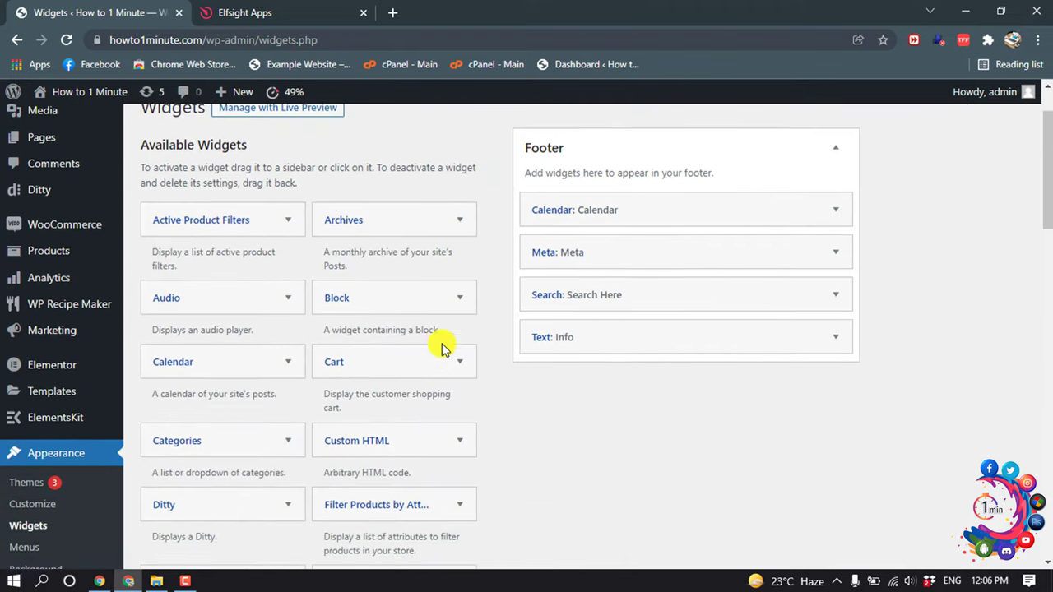
scroll(411, 358, "down", 1)
left_click_drag(349, 362, 553, 307)
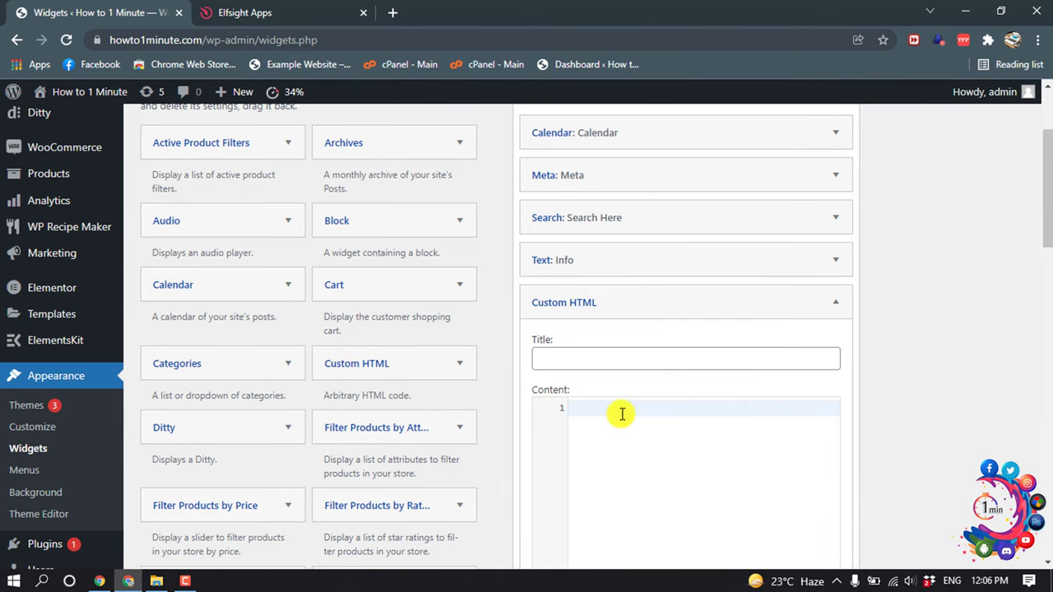
Step: Paste the Elfsight embed code, title the widget Background Music, and save it
scroll(618, 414, "down", 2)
right_click(611, 271)
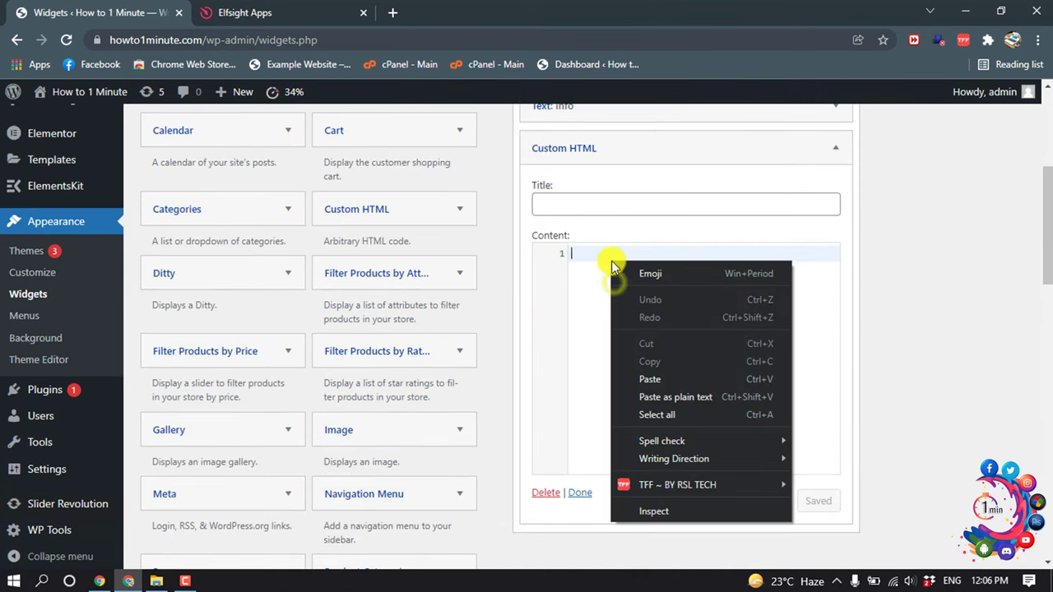
left_click(653, 374)
left_click(613, 204)
type("Background Music")
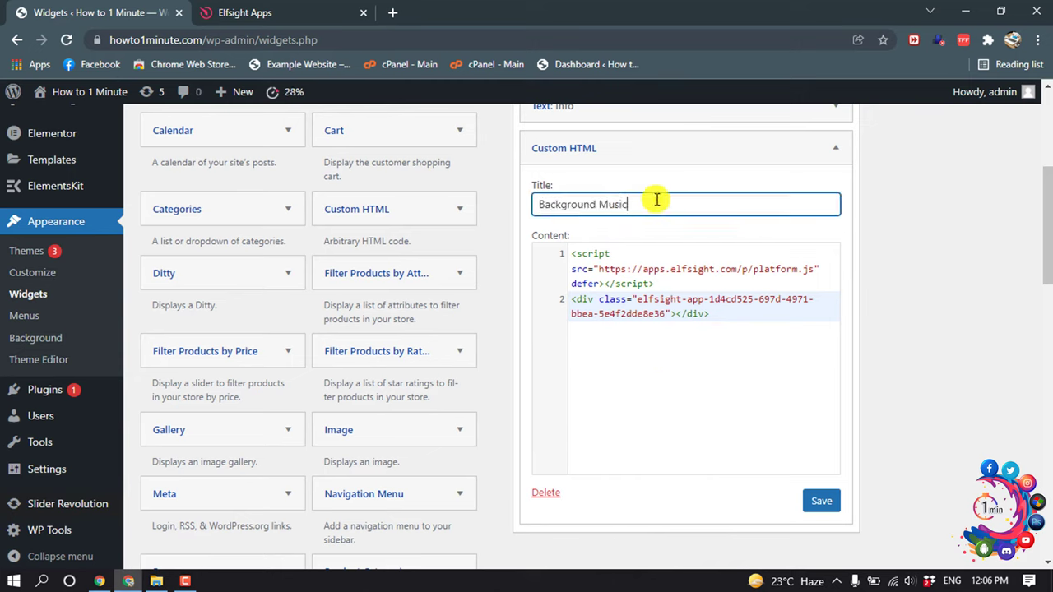
left_click(825, 504)
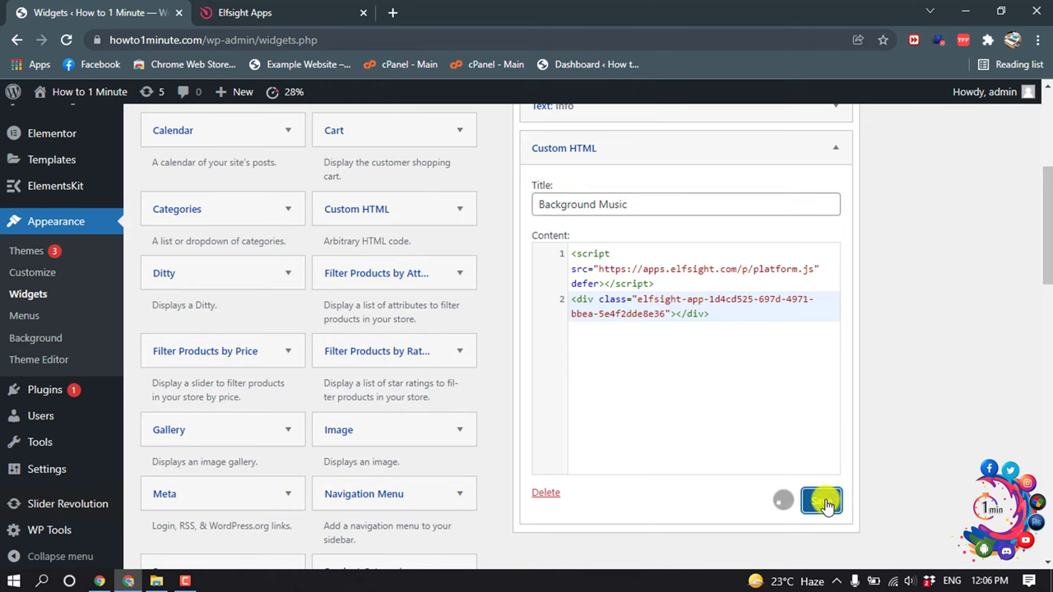
Step: Load howto1minute.com in a new browser tab
scroll(540, 258, "down", 3)
left_click(271, 11)
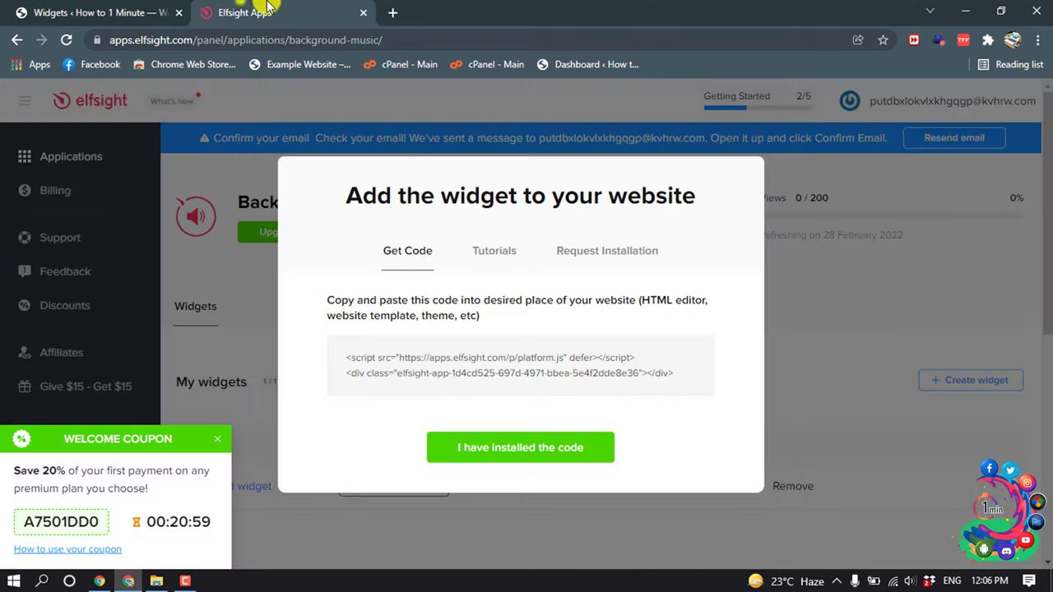
key("ctrl+t")
type("howto1minute.com")
key("Return")
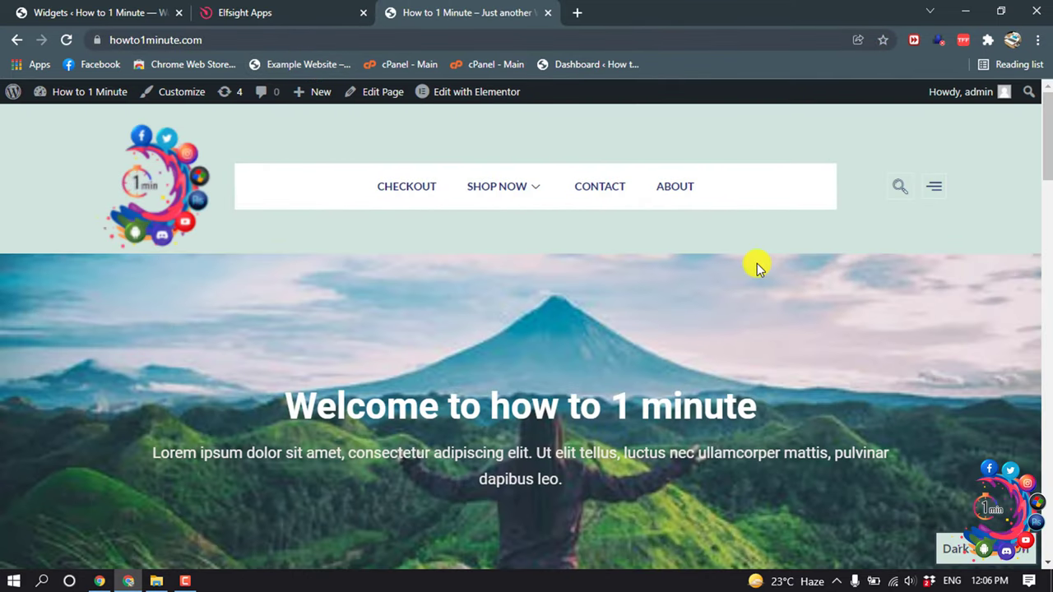
Step: Play then pause the teal floating player, reload the site, and minimize Chrome
scroll(756, 265, "down", 5)
scroll(781, 371, "down", 1)
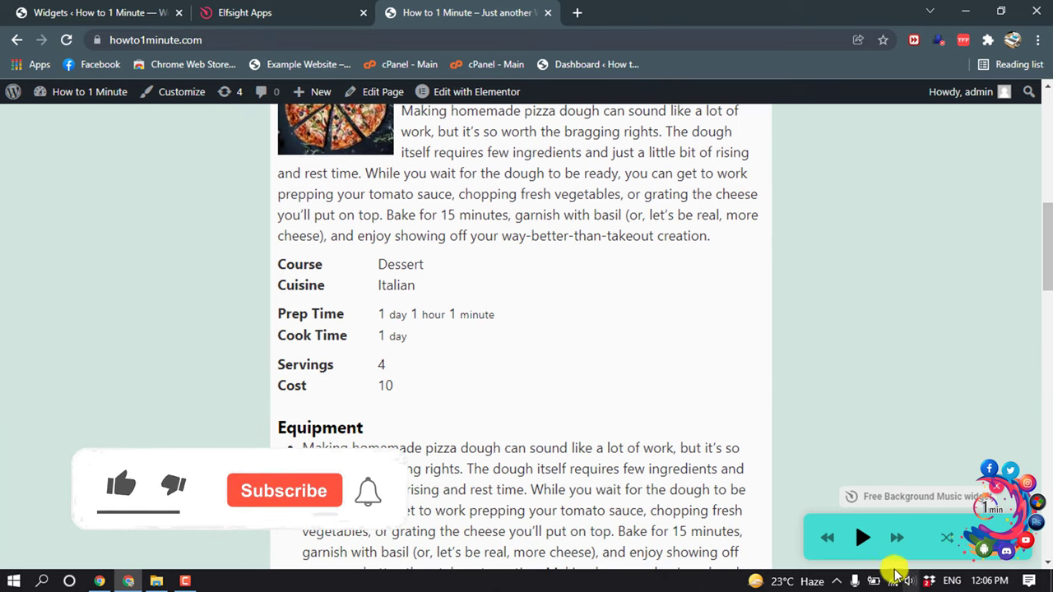
left_click(864, 539)
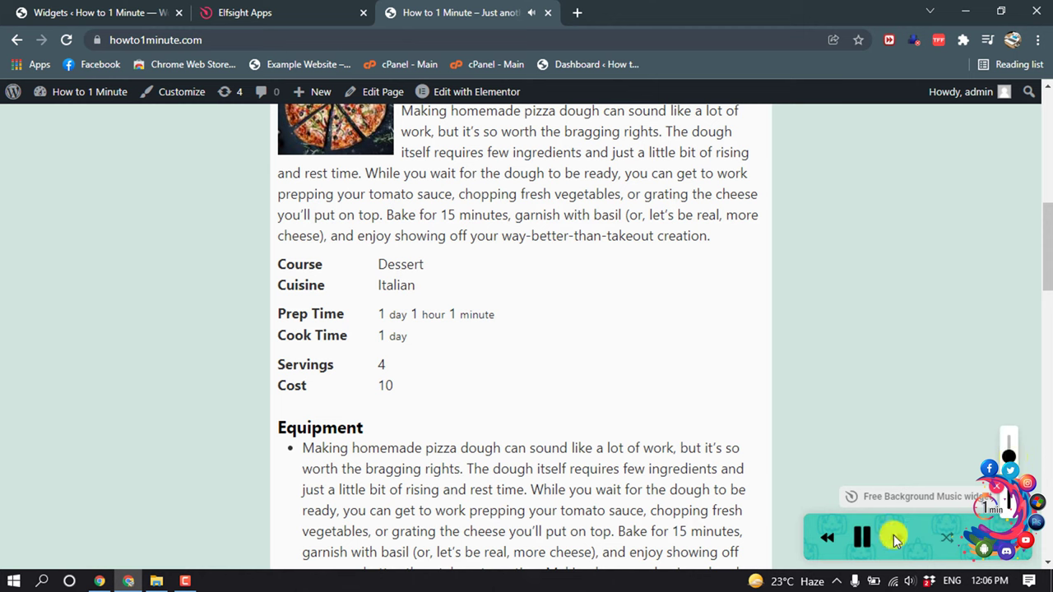
left_click(861, 536)
scroll(831, 403, "down", 1)
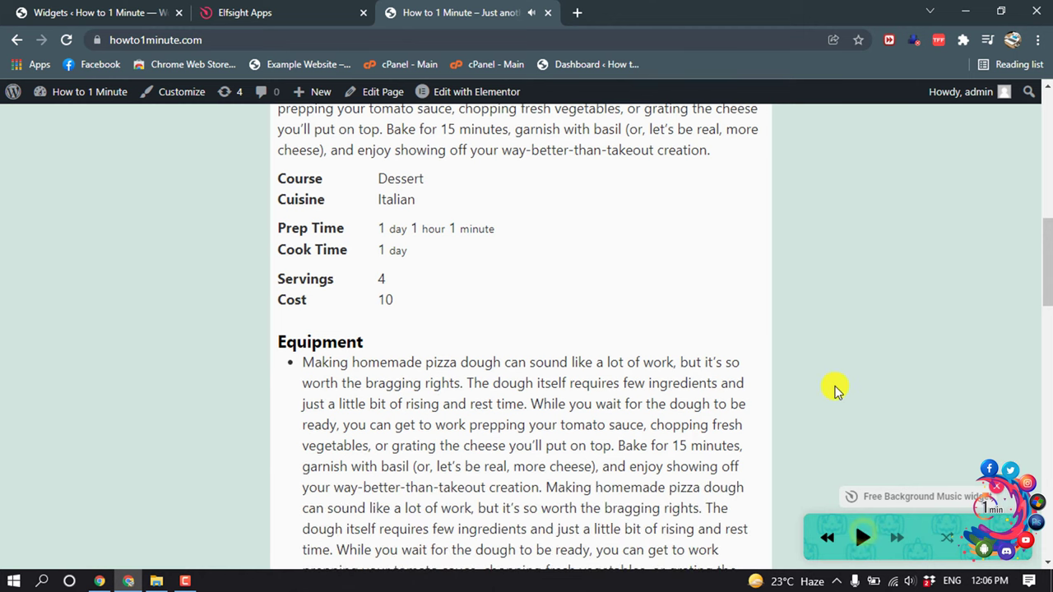
key("F5")
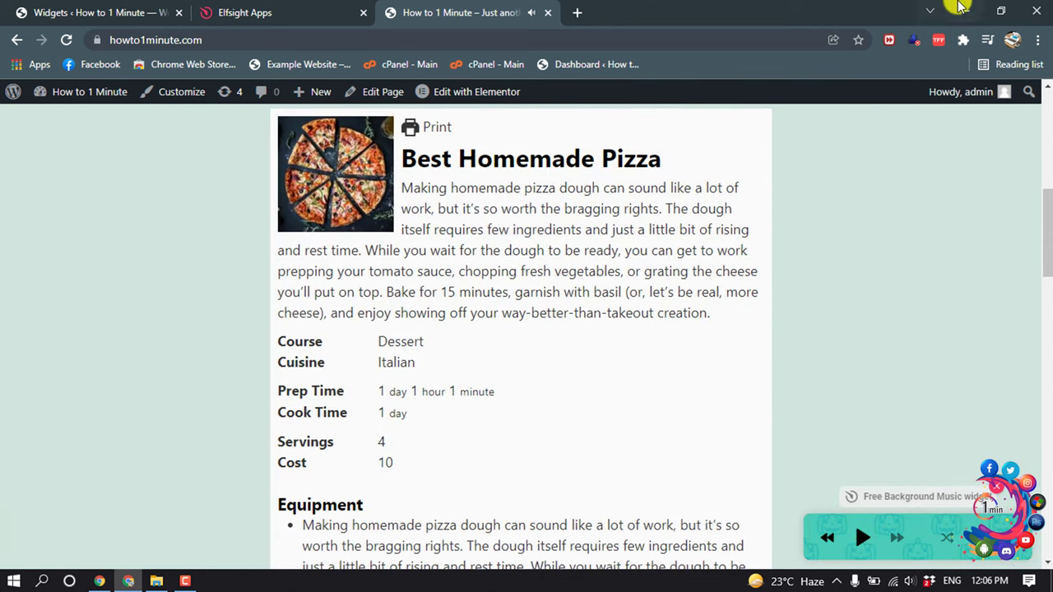
left_click(977, 6)
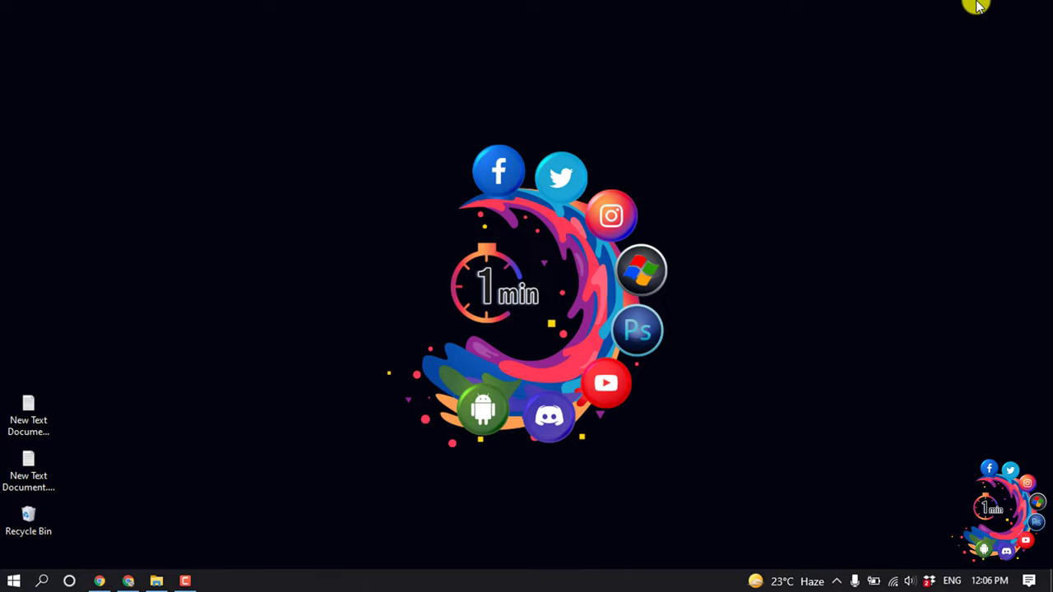